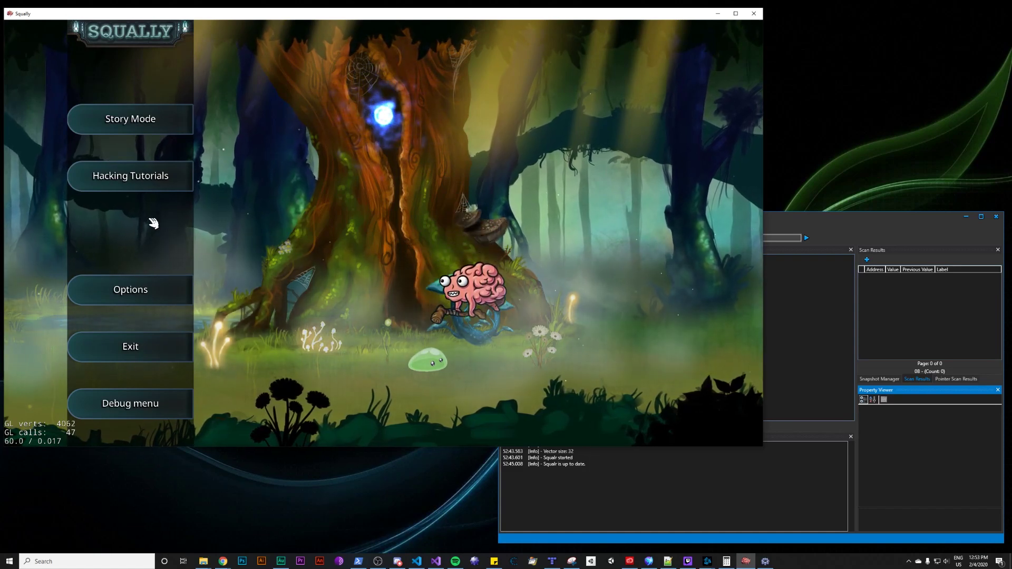
# Open Tutorial III - Unknown Value Scans Int32 from the game's hacking tutorials.
pyautogui.click(169, 187)
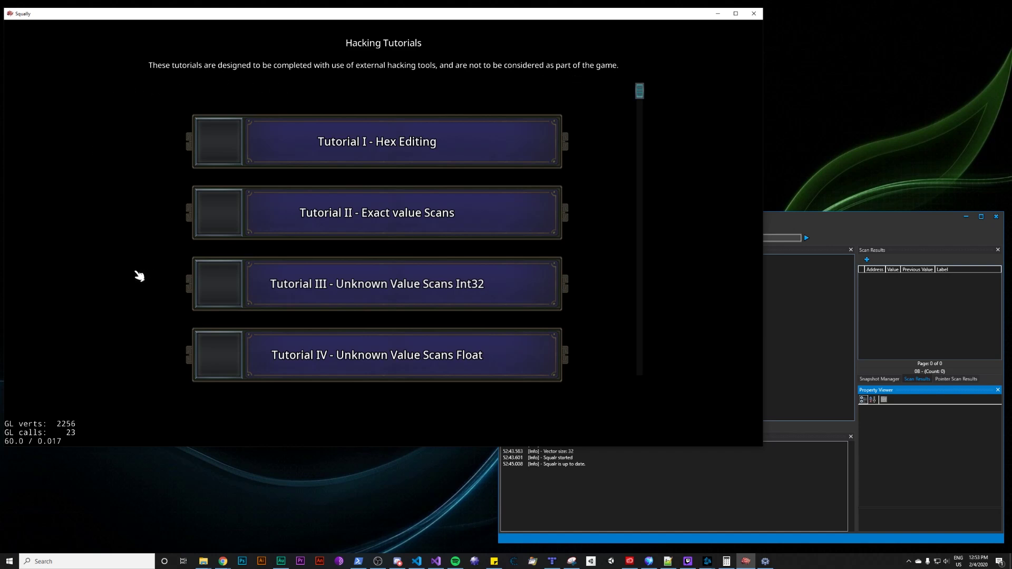
pyautogui.click(393, 302)
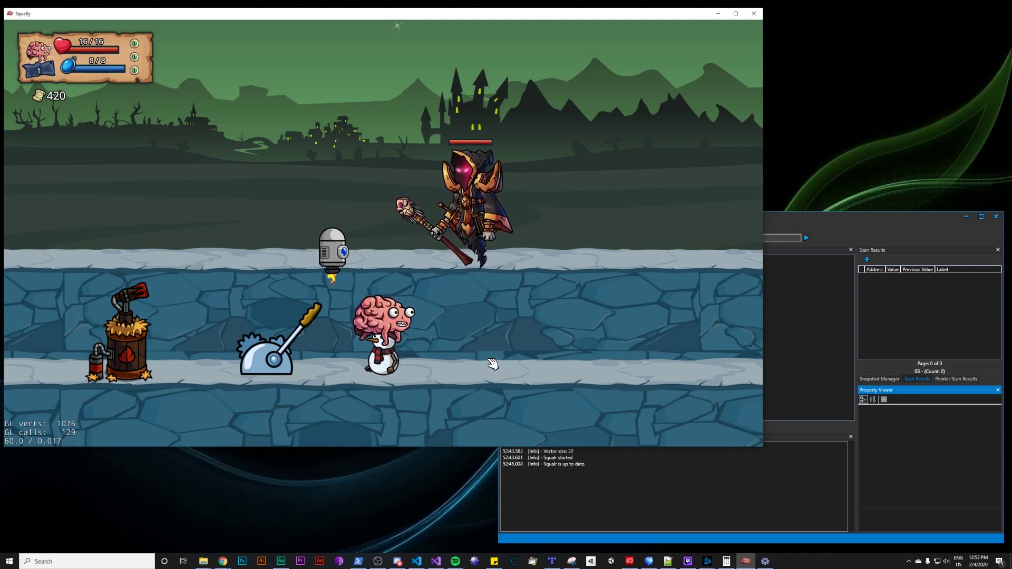
pyautogui.press('a')
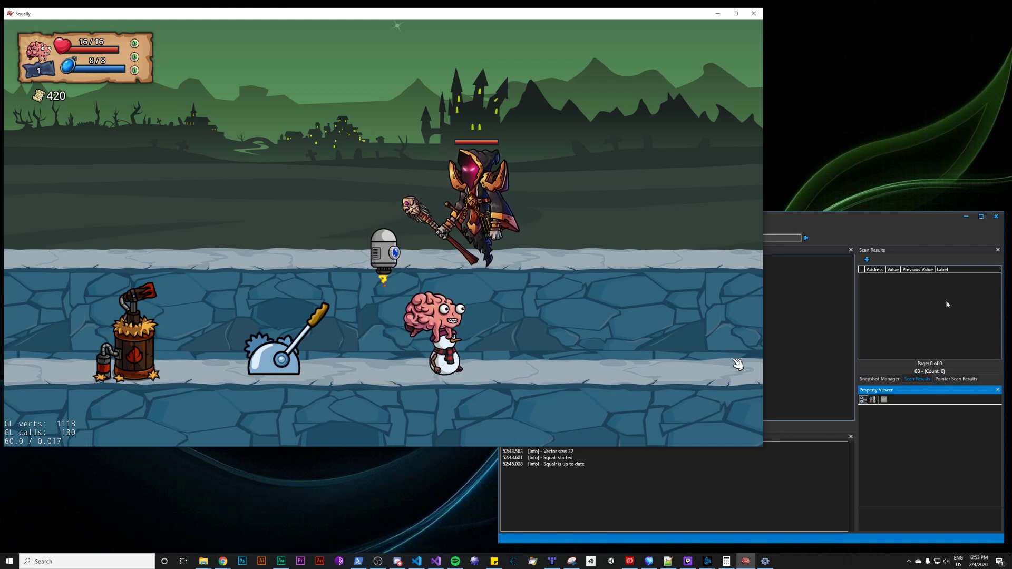
# Switch to Squalr, attach it to the Squally process and collect the initial Int32 values.
pyautogui.click(858, 228)
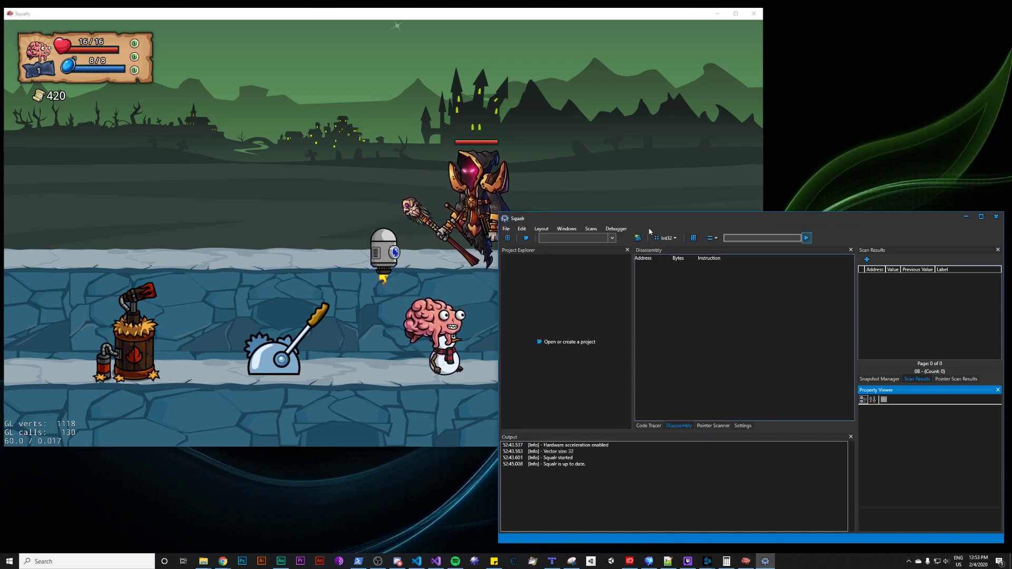
pyautogui.click(613, 238)
pyautogui.click(580, 265)
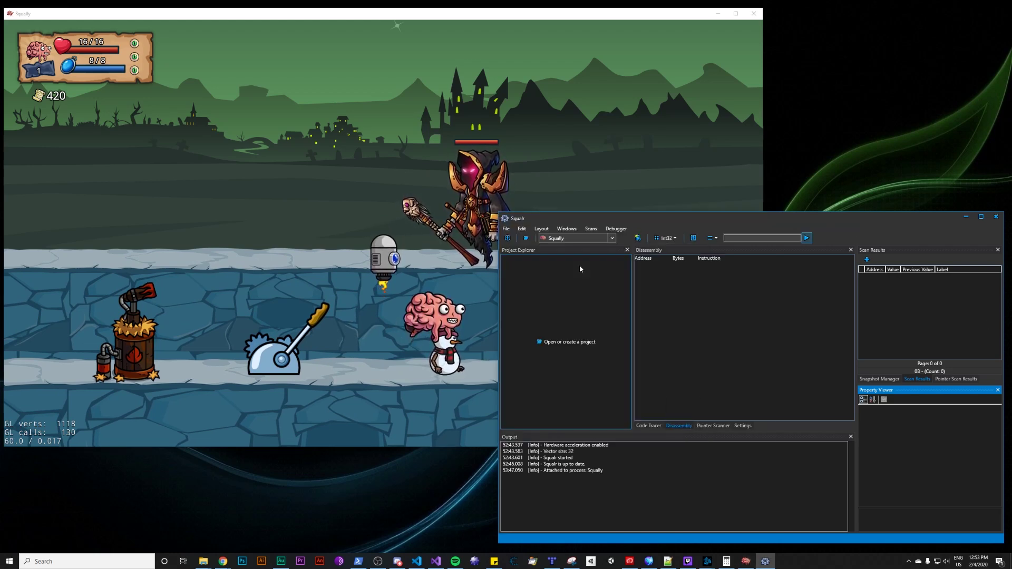
pyautogui.click(780, 239)
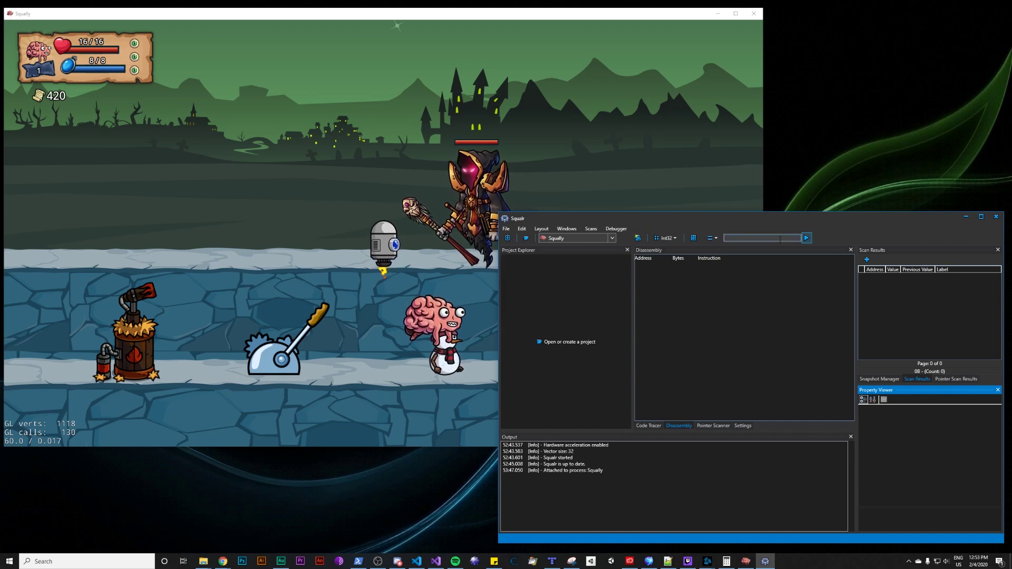
pyautogui.click(693, 238)
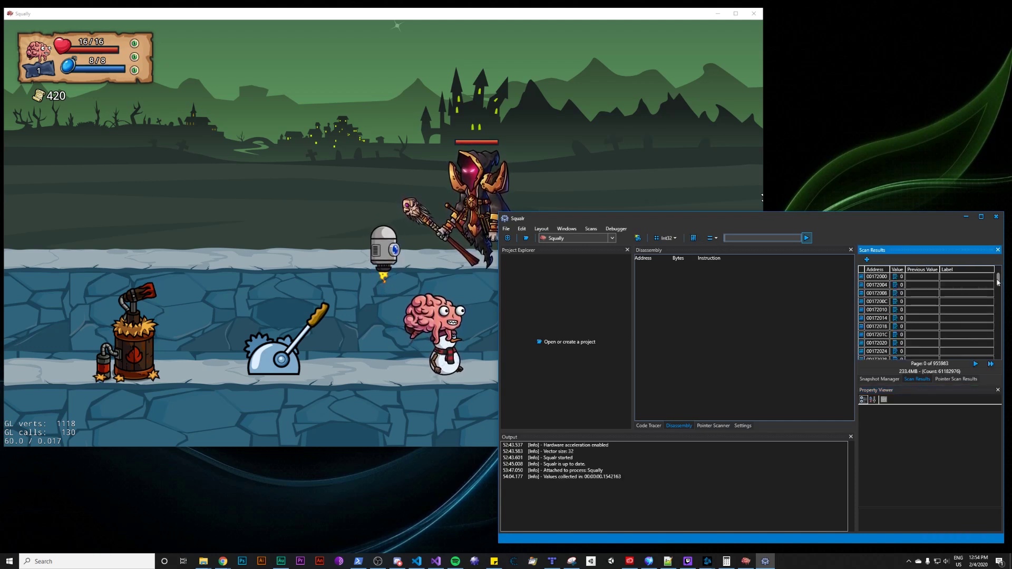
# Return to the game and operate the lever with the character to damage the hooded enemy.
pyautogui.click(591, 156)
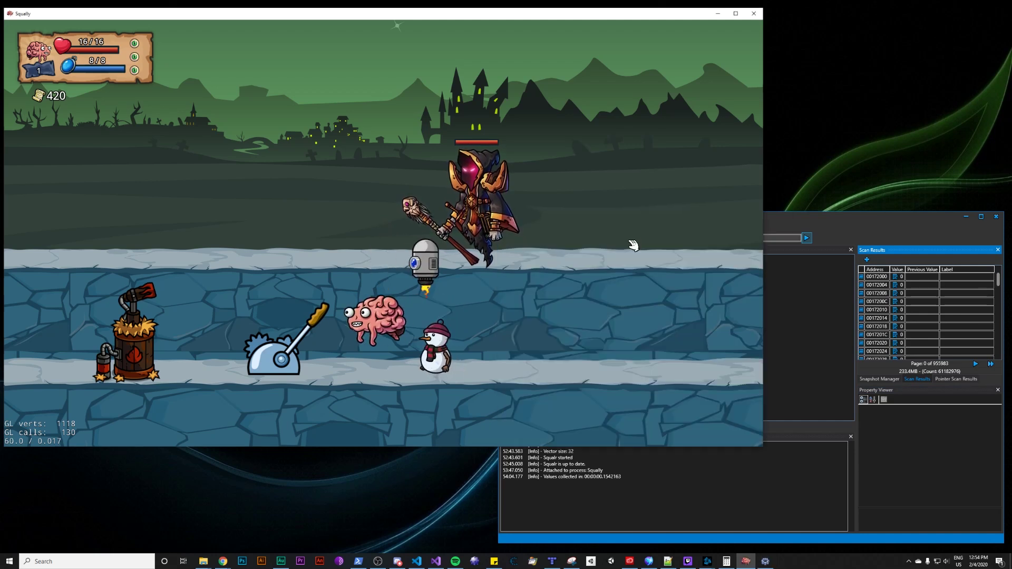
pyautogui.press('Left')
pyautogui.press('v')
pyautogui.press('Right')
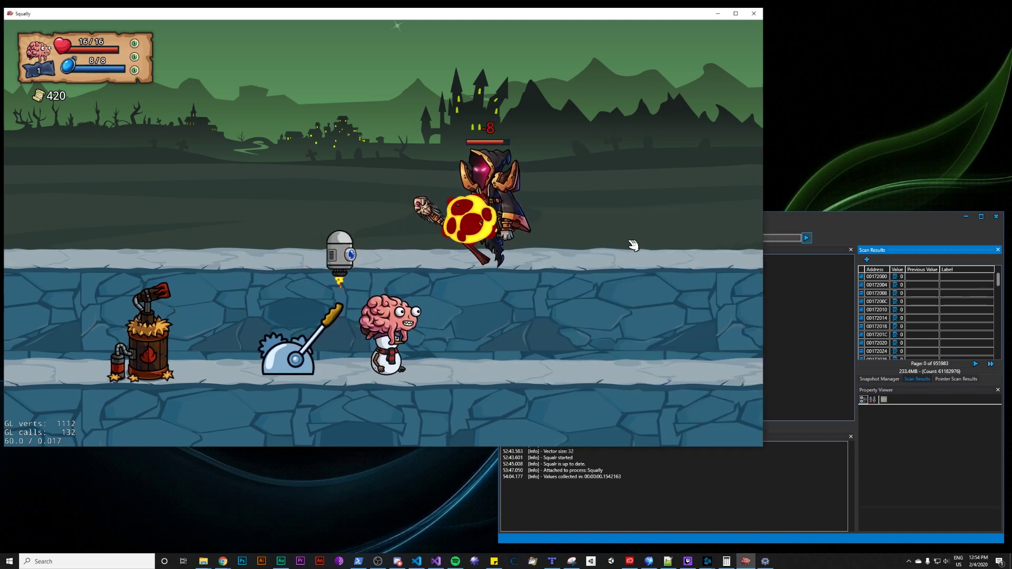
# Run a Squalr scan for values decreased by 8.
pyautogui.click(806, 220)
pyautogui.click(718, 238)
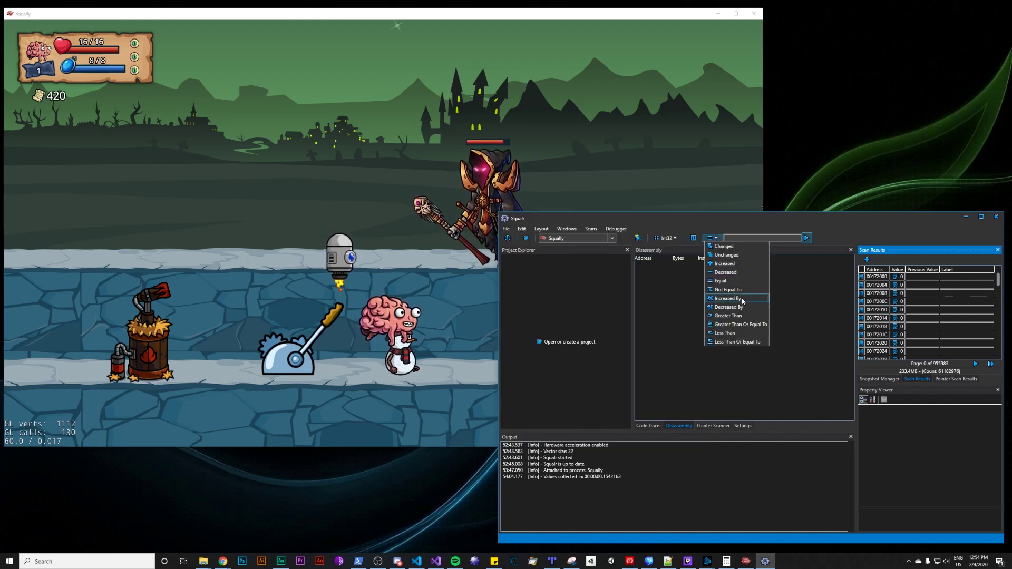
pyautogui.click(733, 318)
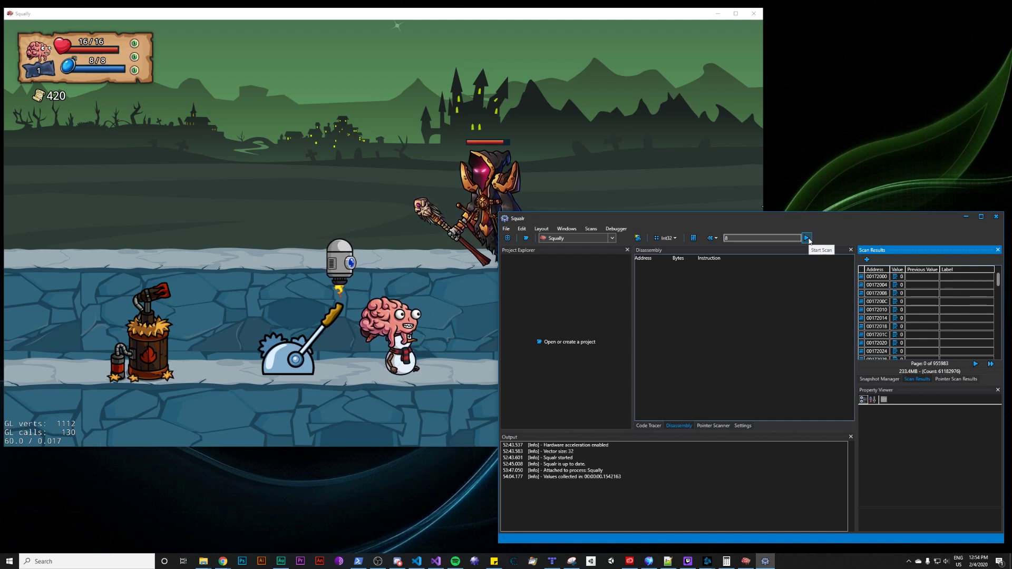
pyautogui.click(807, 238)
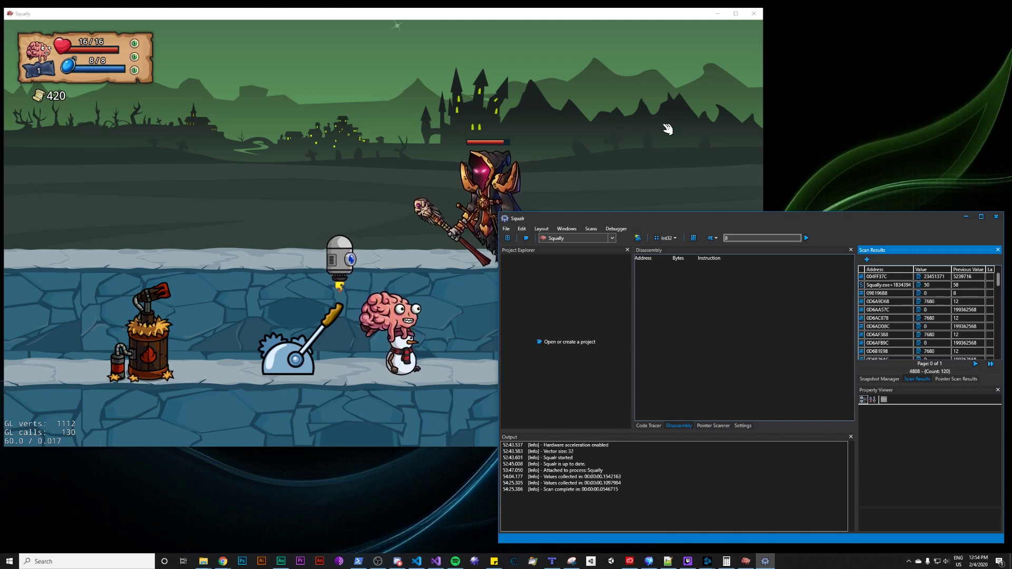
# Damage the enemy again with the lever and scan for values decreased by 6.
pyautogui.click(667, 129)
pyautogui.press('Left')
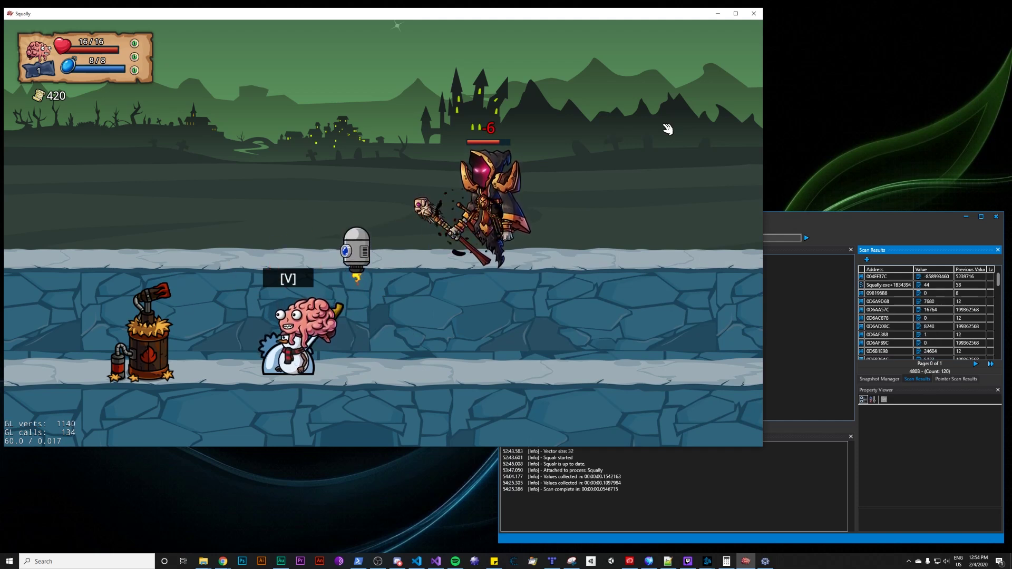
pyautogui.press('Right')
pyautogui.click(813, 224)
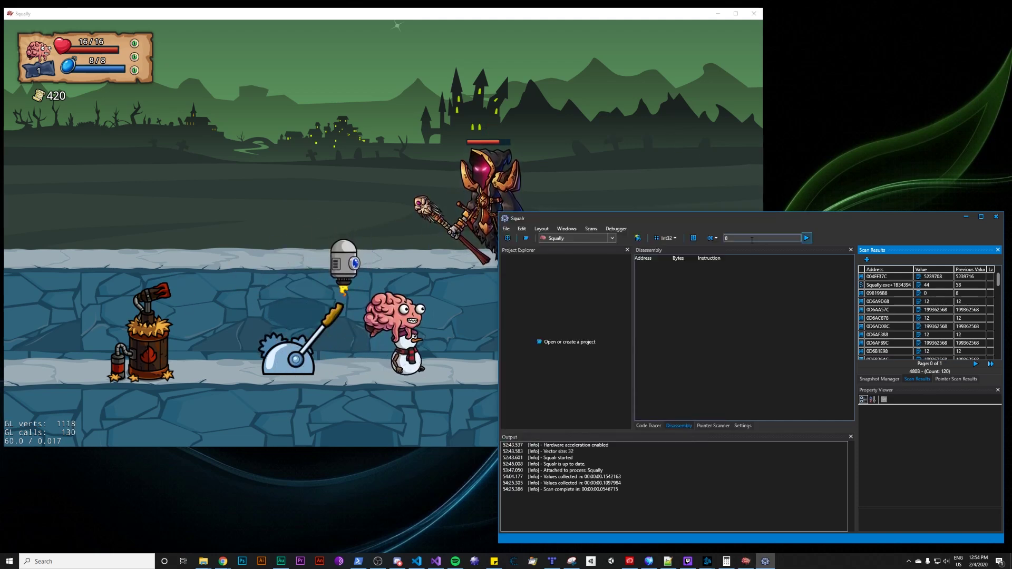
pyautogui.click(807, 238)
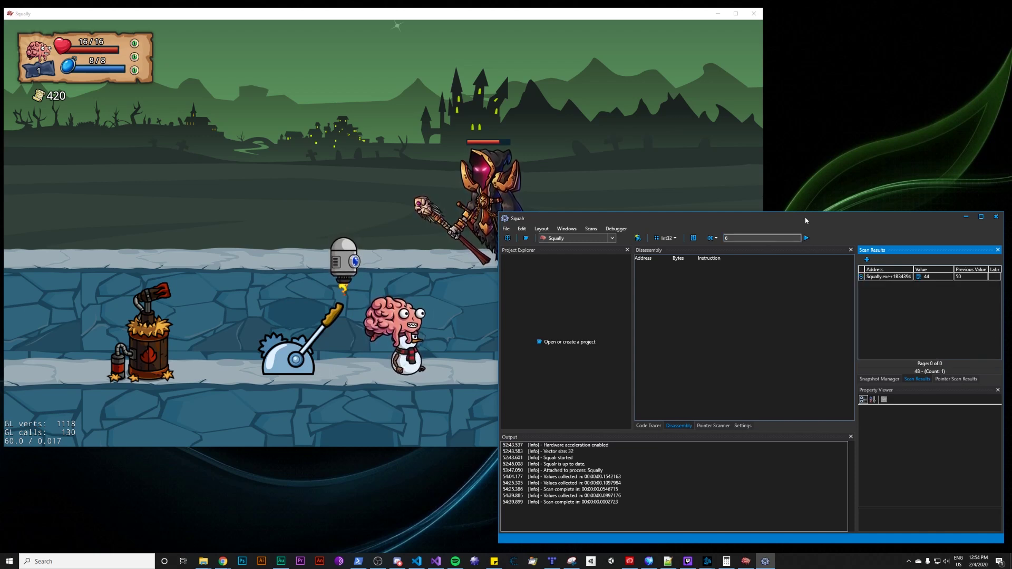
# Add the remaining scan result to the project and set its value to 0 to kill the enemy.
pyautogui.doubleClick(901, 277)
pyautogui.doubleClick(570, 268)
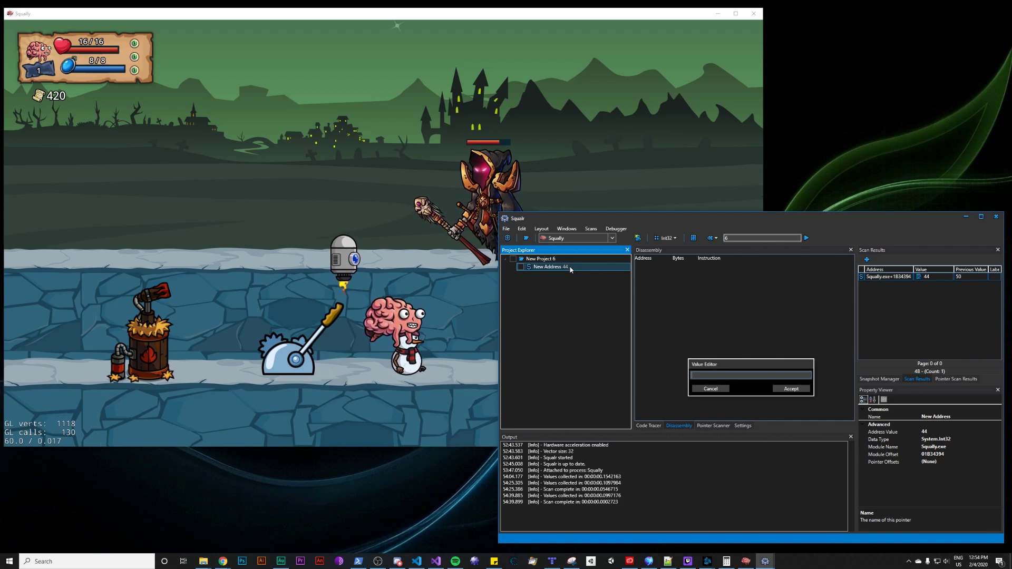
pyautogui.write('0')
pyautogui.press('Return')
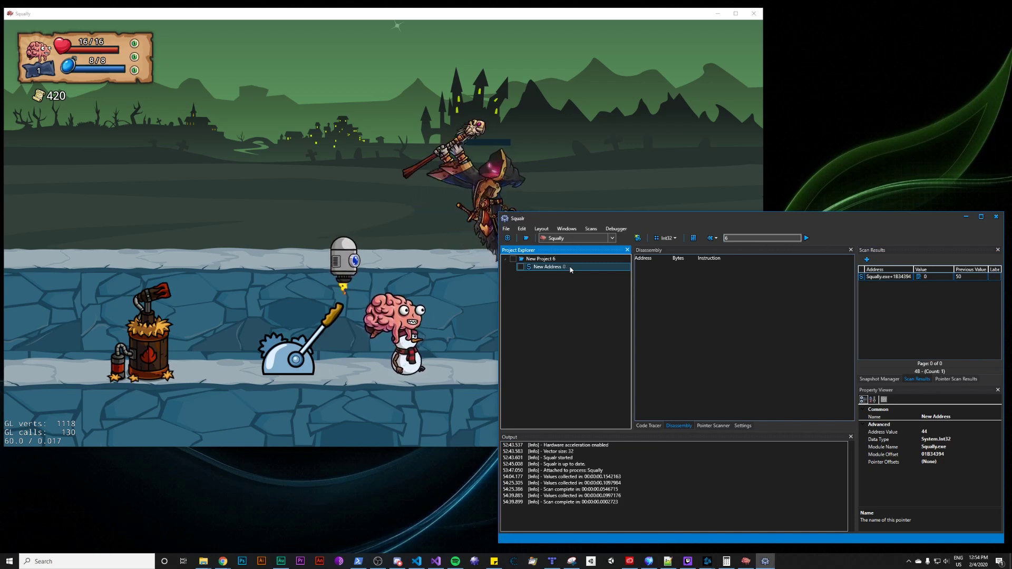
pyautogui.click(626, 79)
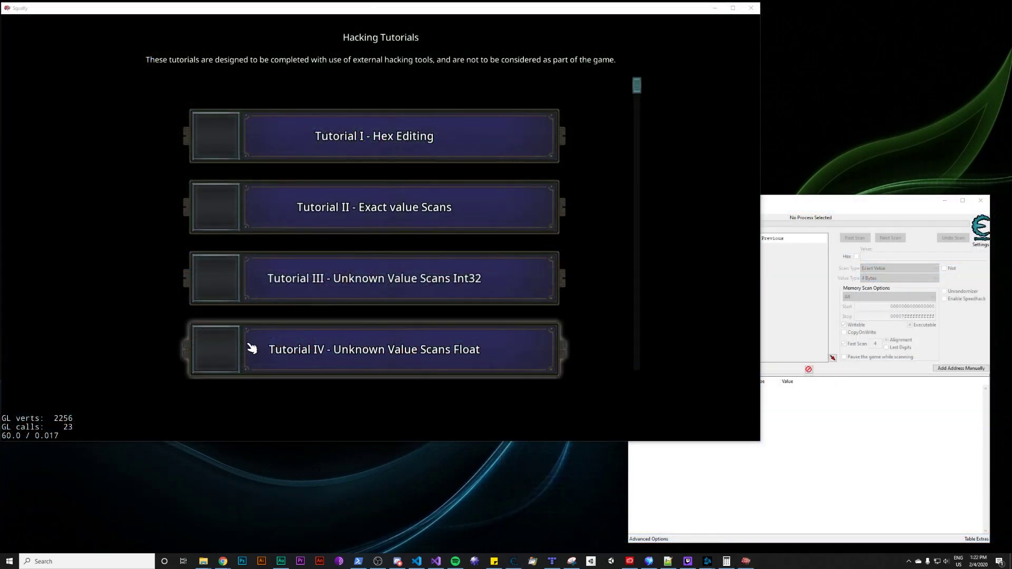
# Open Tutorial IV - Unknown Value Scans Float in the game and attach Cheat Engine to the Squally.exe process.
pyautogui.click(286, 349)
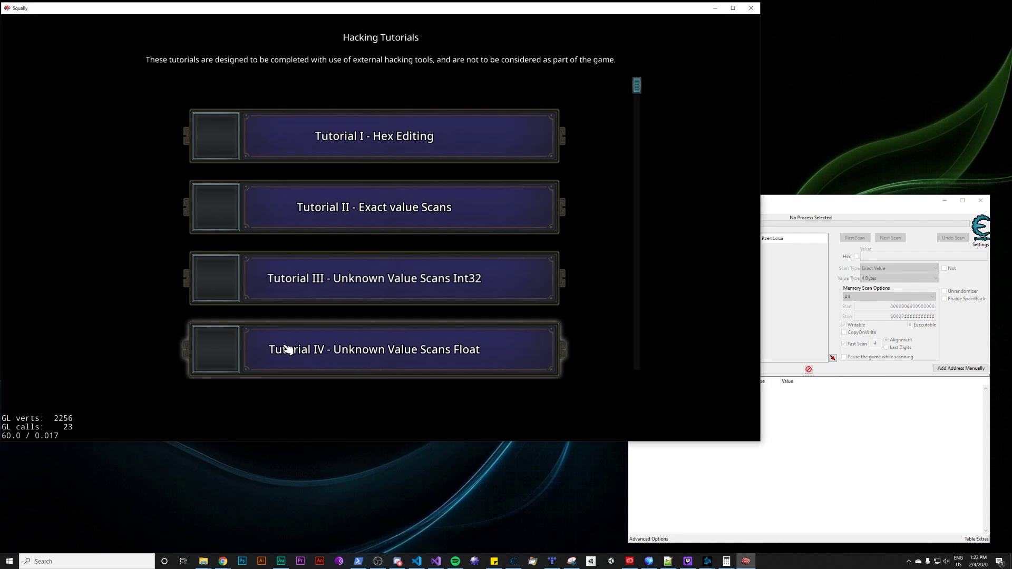
pyautogui.click(889, 447)
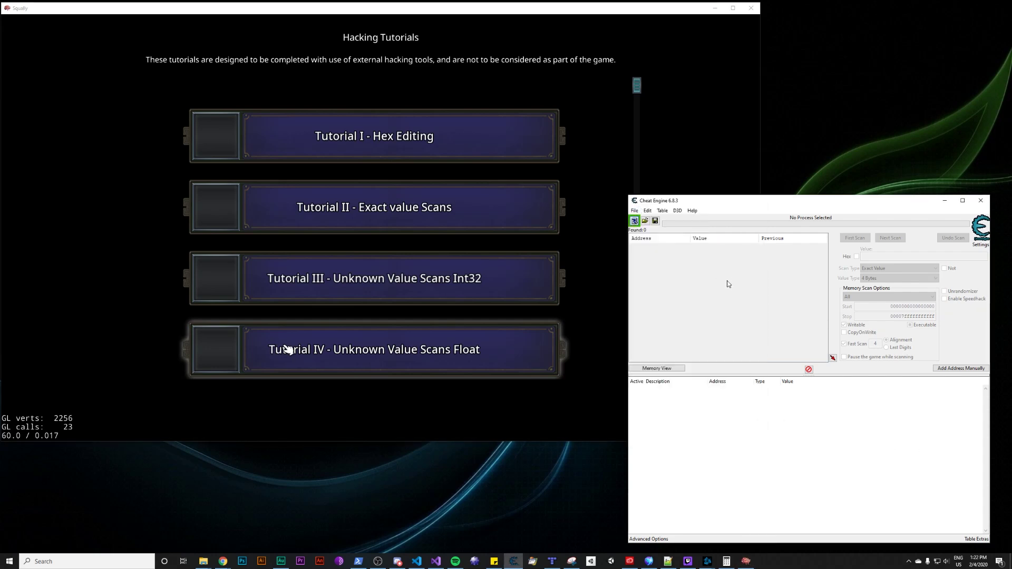
pyautogui.press('space')
pyautogui.click(496, 280)
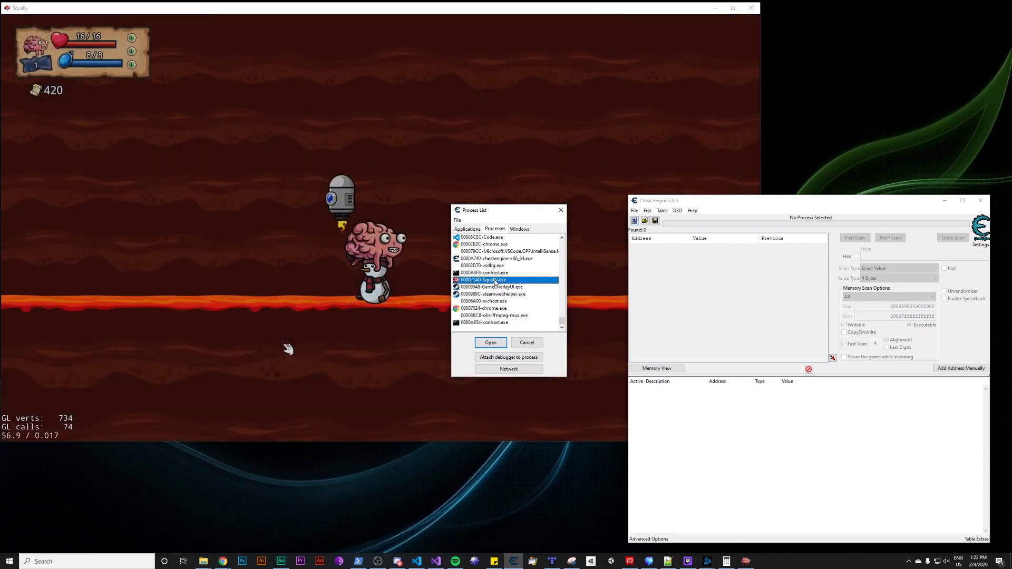
pyautogui.click(491, 342)
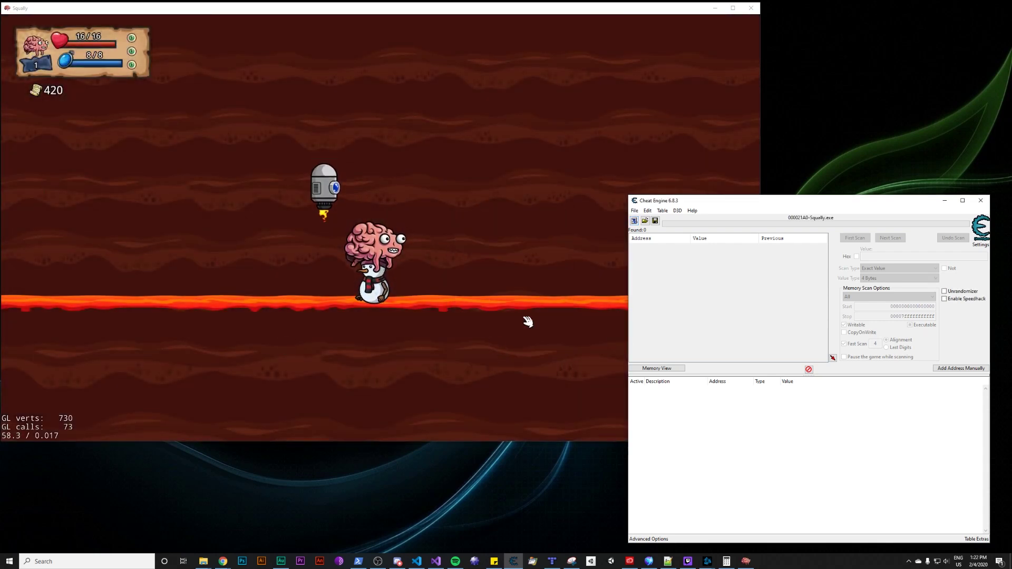
# Walk and jump the character through the lava level to examine the wall in front of the mine entrance.
pyautogui.click(511, 240)
pyautogui.click(605, 375)
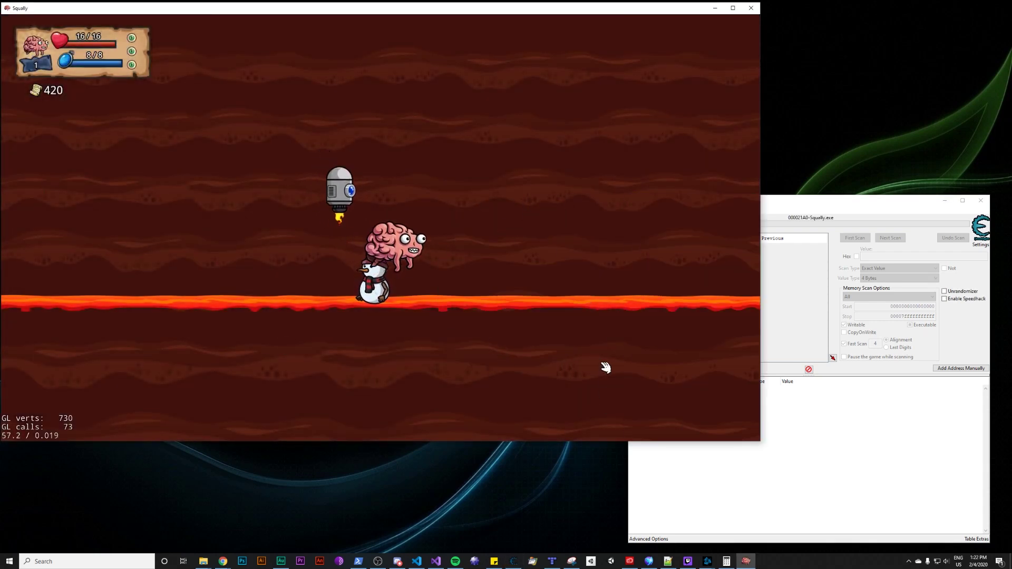
pyautogui.press('Right')
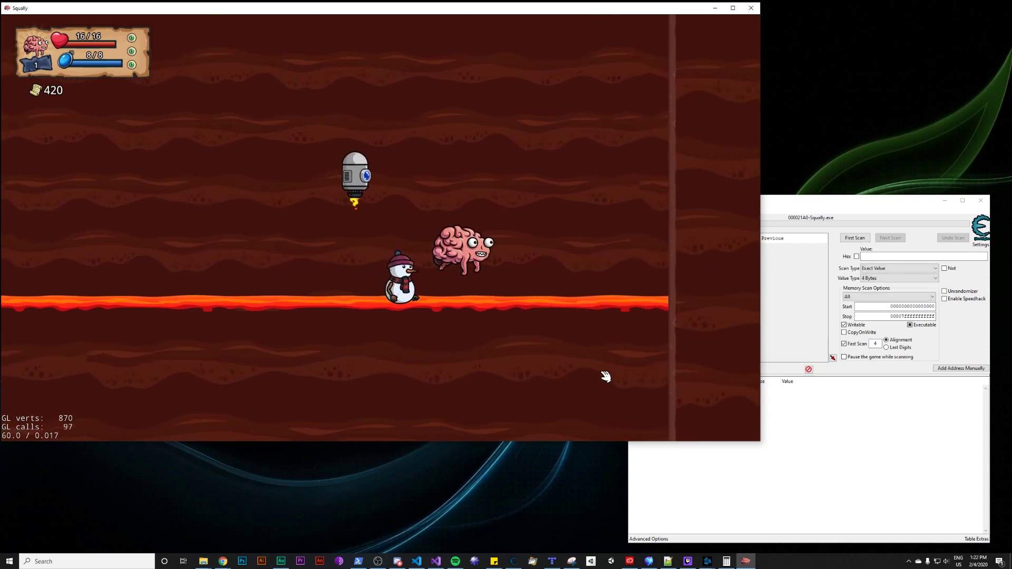
pyautogui.press('Up')
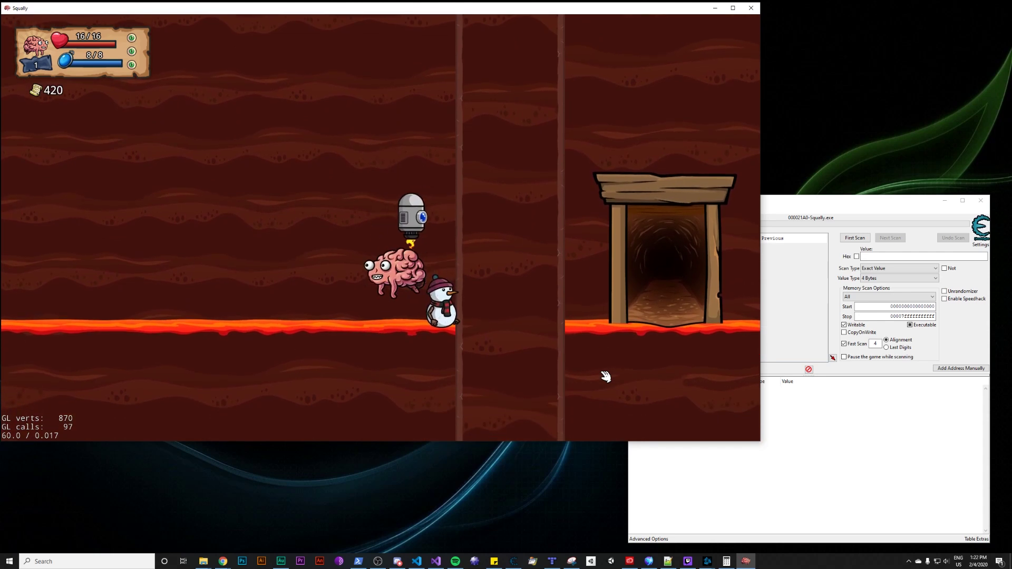
pyautogui.press('Left')
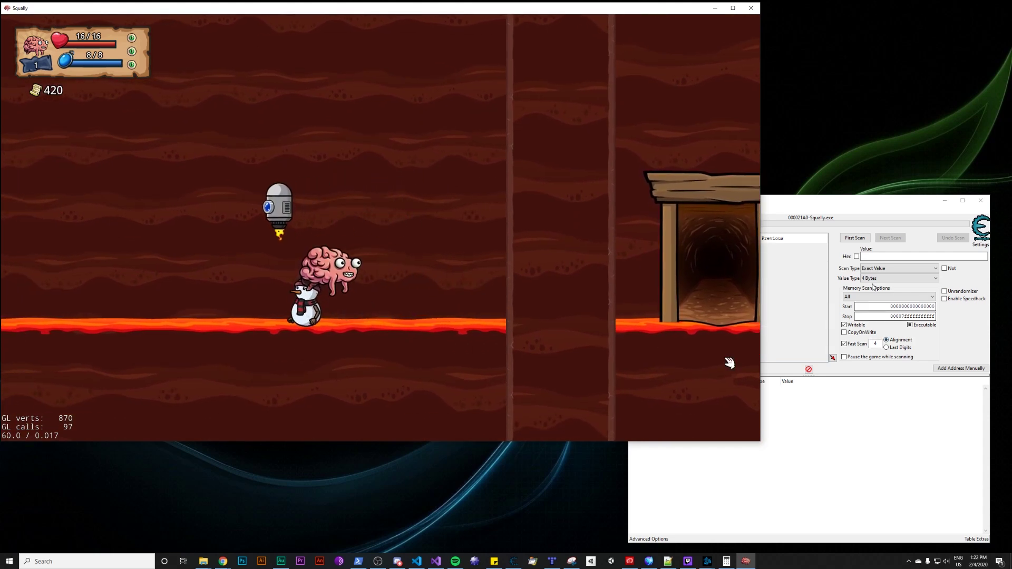
# Set Cheat Engine's value type to Float and walk the character farther away from the wall.
pyautogui.click(877, 278)
pyautogui.click(876, 315)
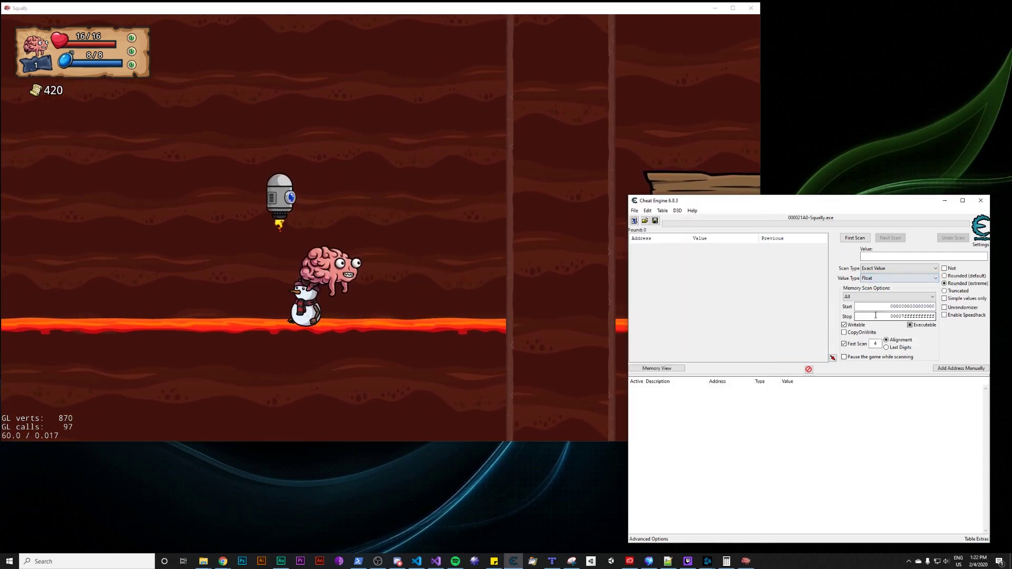
pyautogui.click(456, 204)
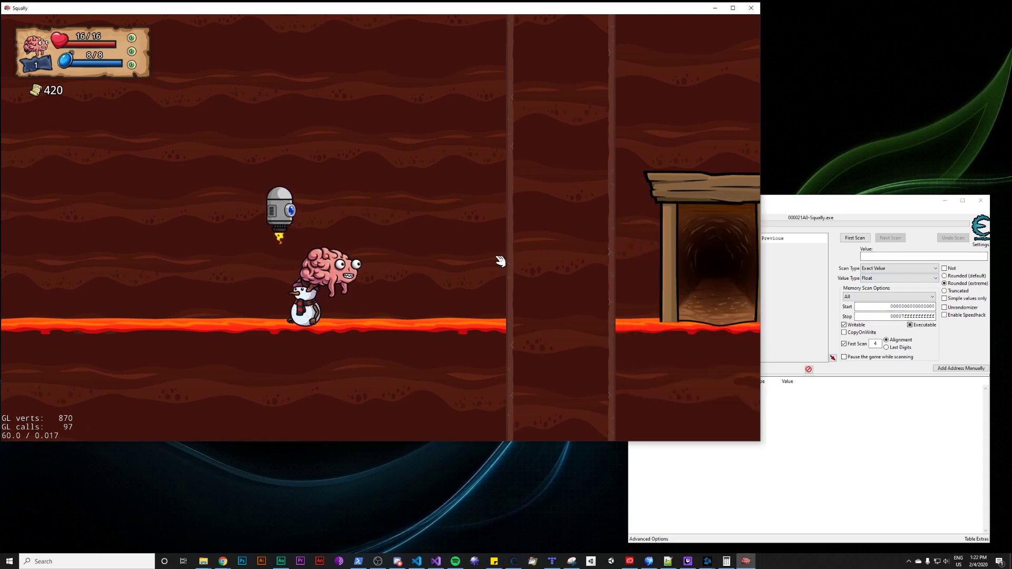
pyautogui.press('Left')
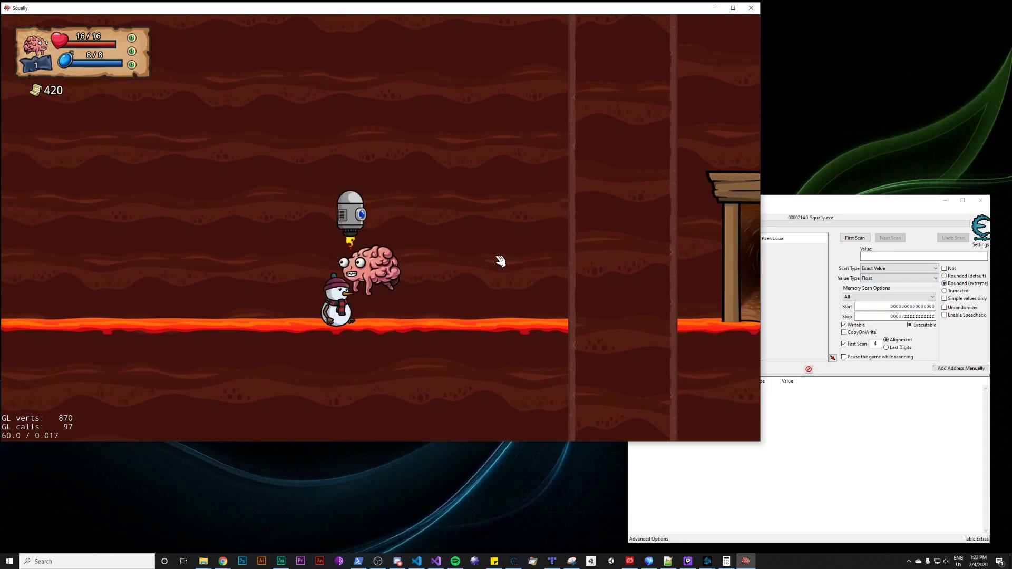
pyautogui.press('Left')
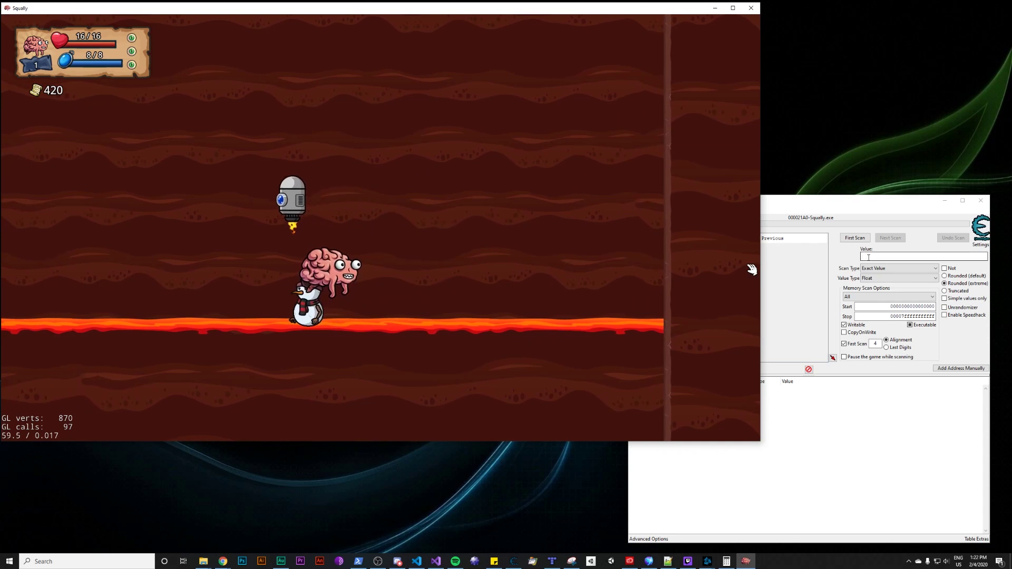
# Run a first scan with the scan type Unknown initial value.
pyautogui.click(872, 268)
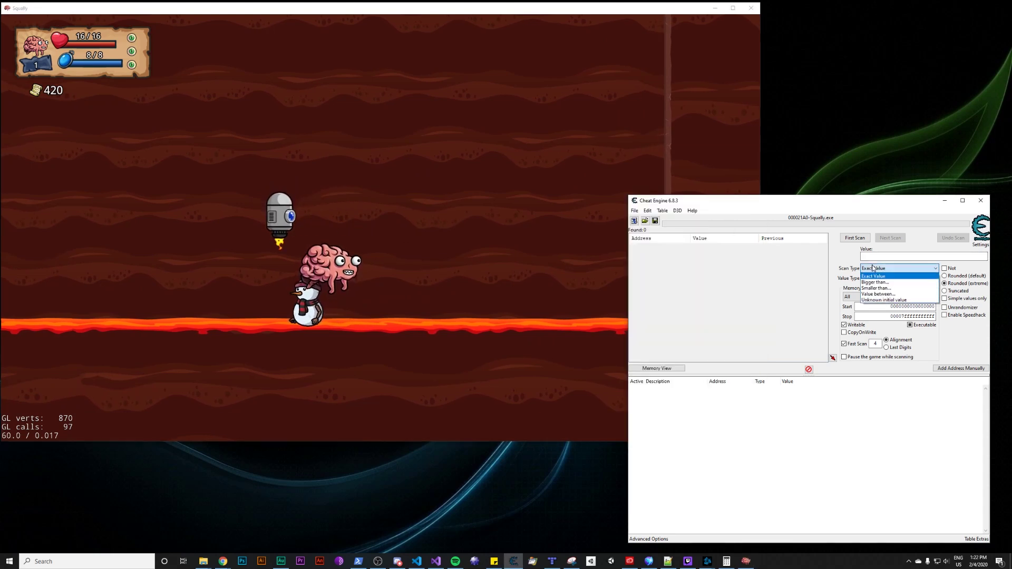
pyautogui.click(887, 300)
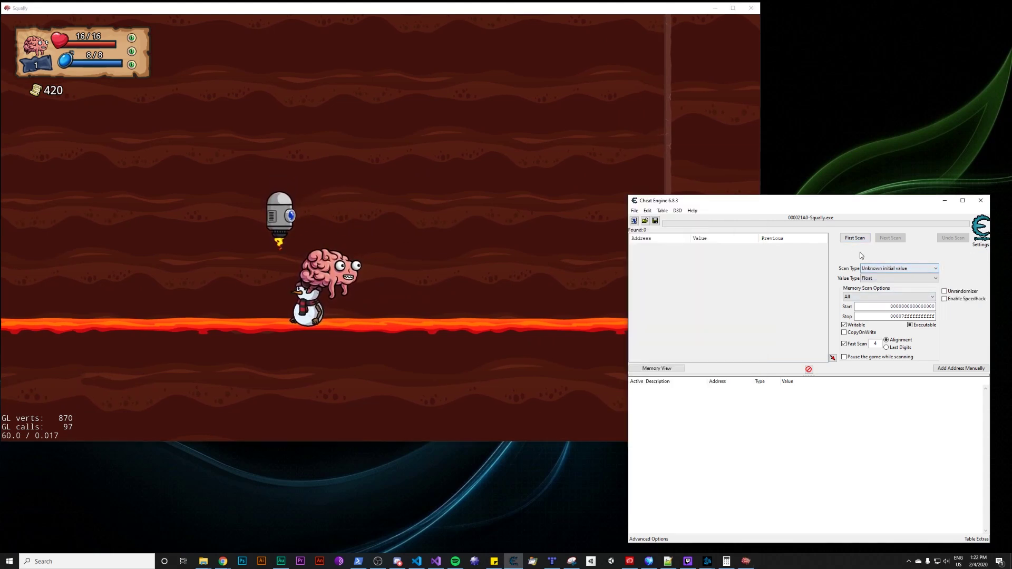
pyautogui.click(853, 238)
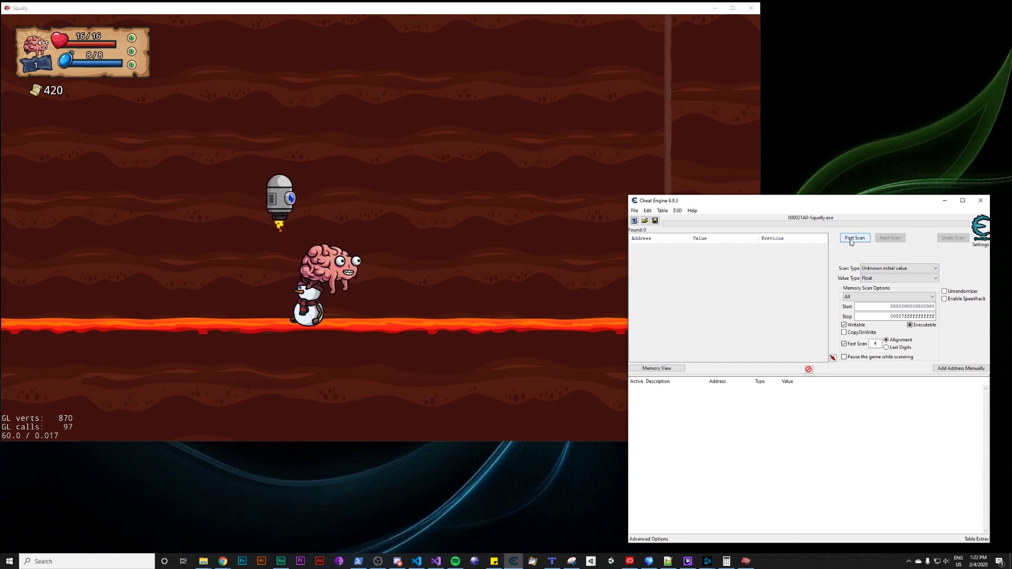
# Walk the character right toward the wall and run a next scan with the scan type Increased value.
pyautogui.click(538, 144)
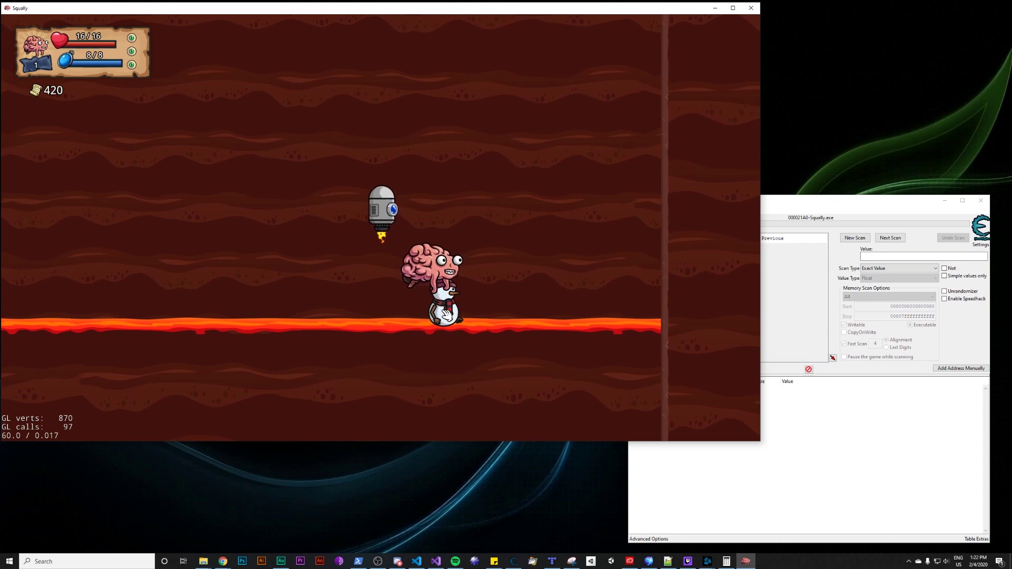
pyautogui.click(901, 266)
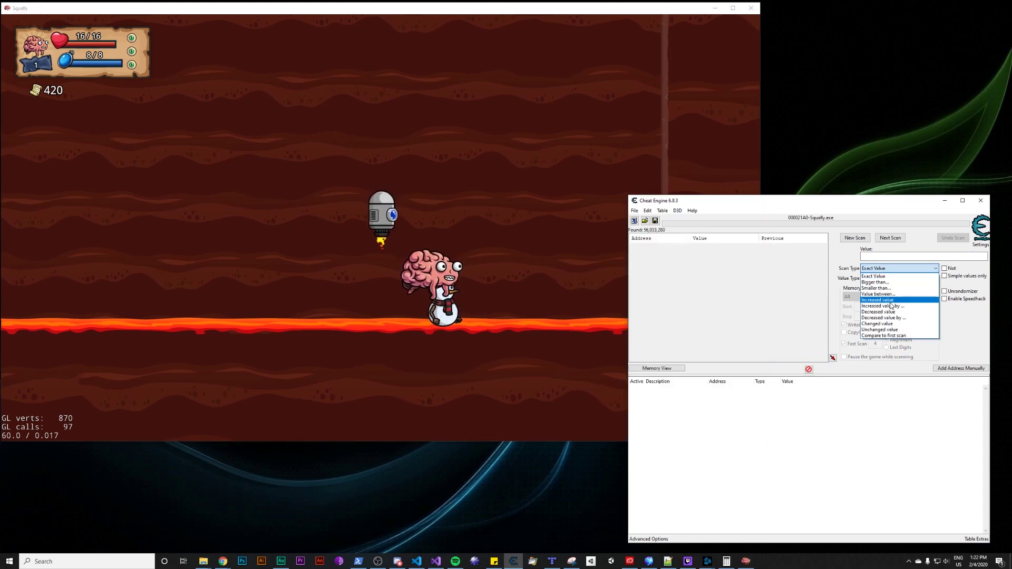
pyautogui.click(889, 305)
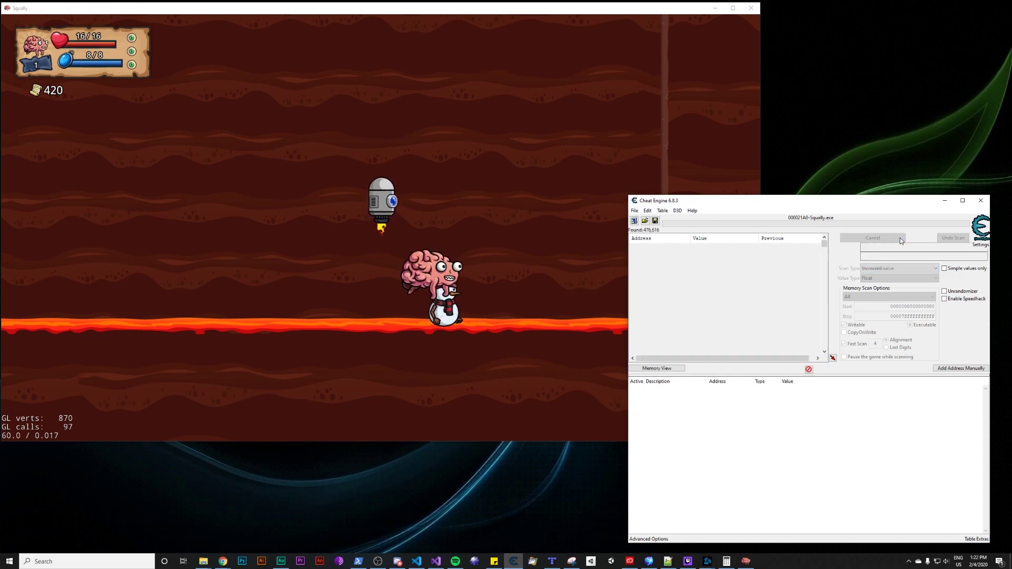
pyautogui.click(891, 238)
# Repeat the Increased value scan several times, walking the character farther right toward the mine entrance before each one.
pyautogui.click(435, 245)
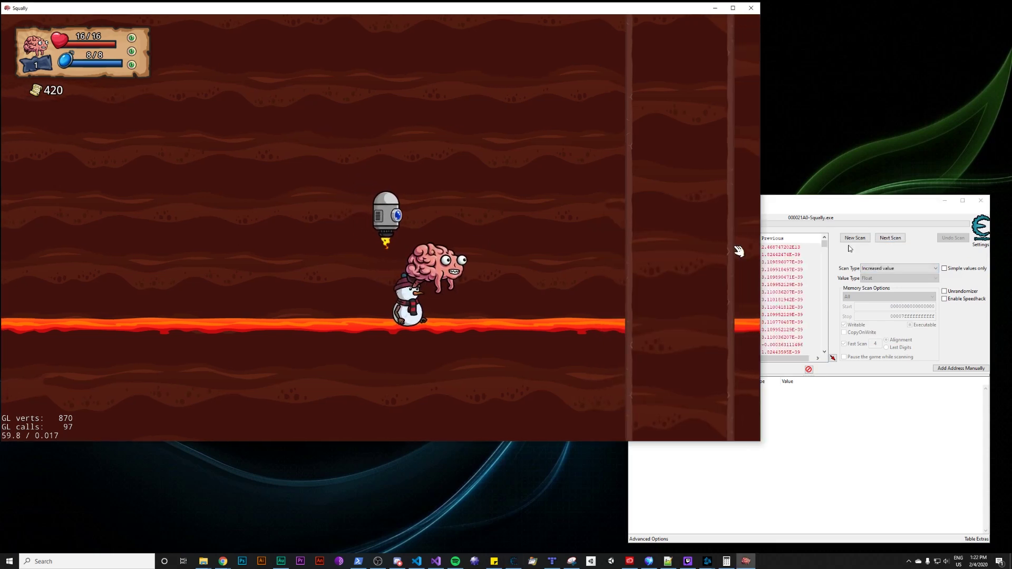
pyautogui.click(525, 236)
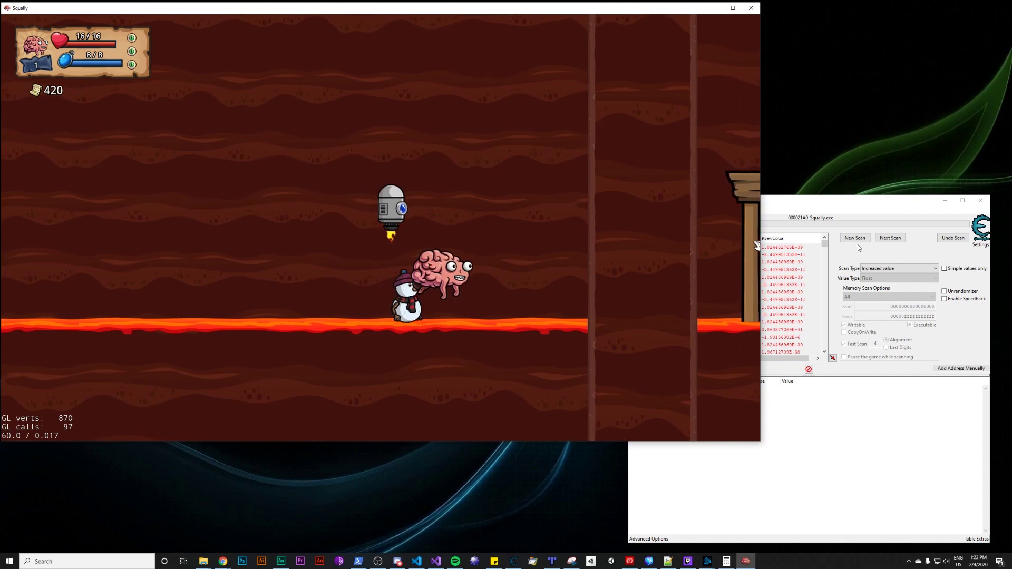
pyautogui.click(890, 238)
pyautogui.click(515, 203)
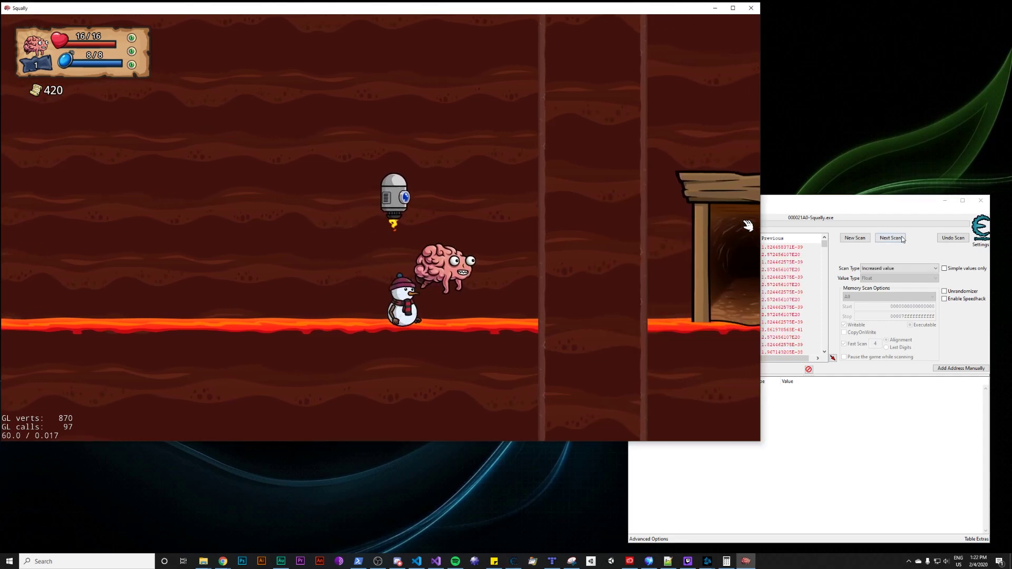
pyautogui.click(890, 238)
# Walk the character back to the left and run a next scan with the scan type Decreased value.
pyautogui.click(494, 176)
pyautogui.press('Left')
pyautogui.click(899, 268)
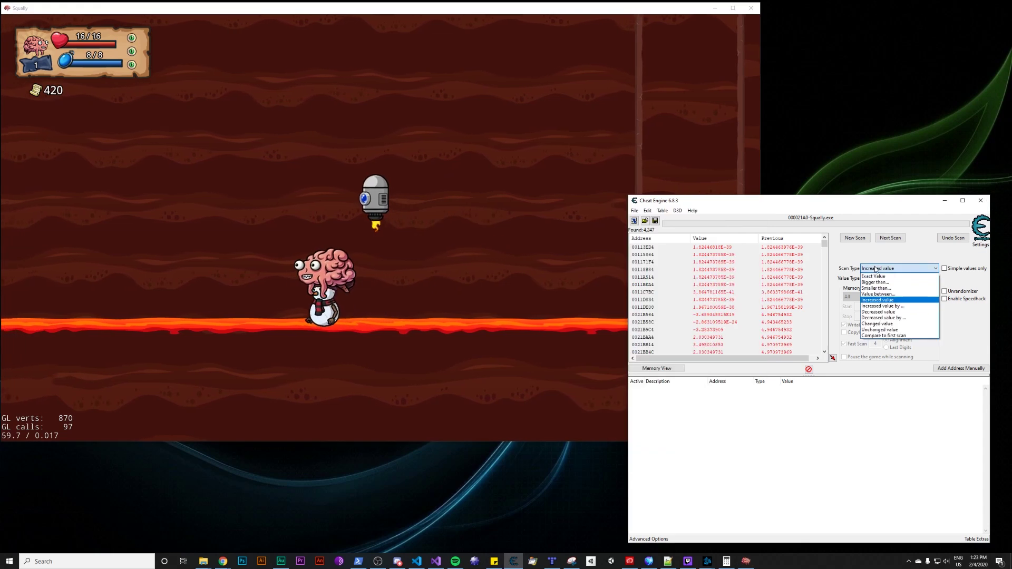
pyautogui.click(894, 312)
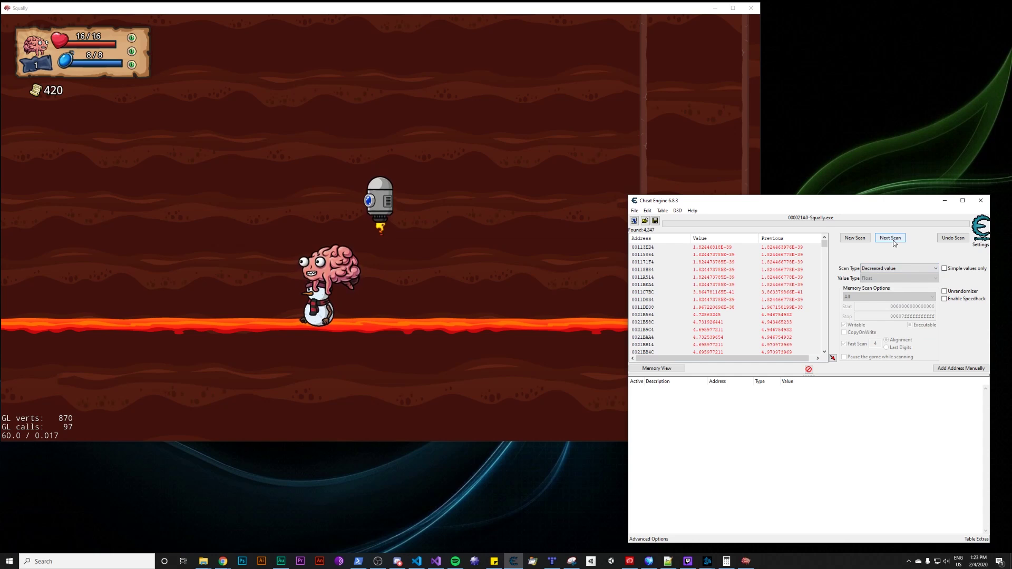
pyautogui.click(894, 238)
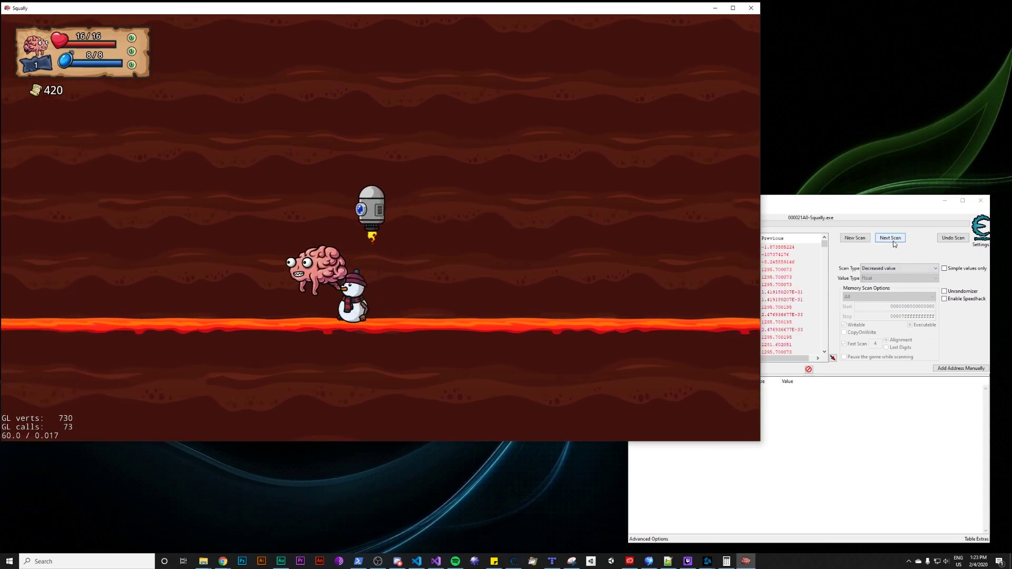
# Keep walking the character left and repeat the Decreased value scan after each move.
pyautogui.press('F2')
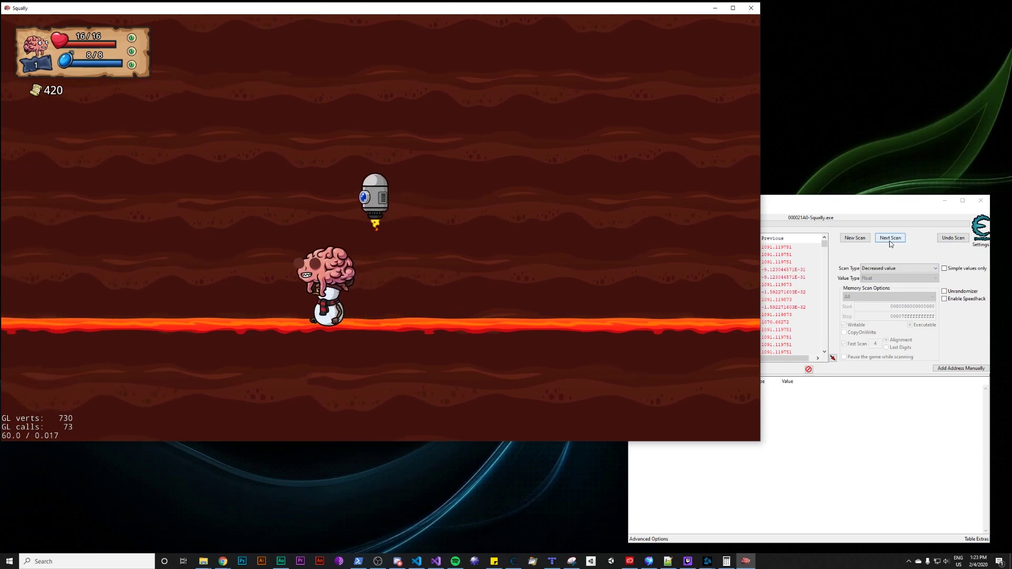
pyautogui.press('Left')
pyautogui.press('F2')
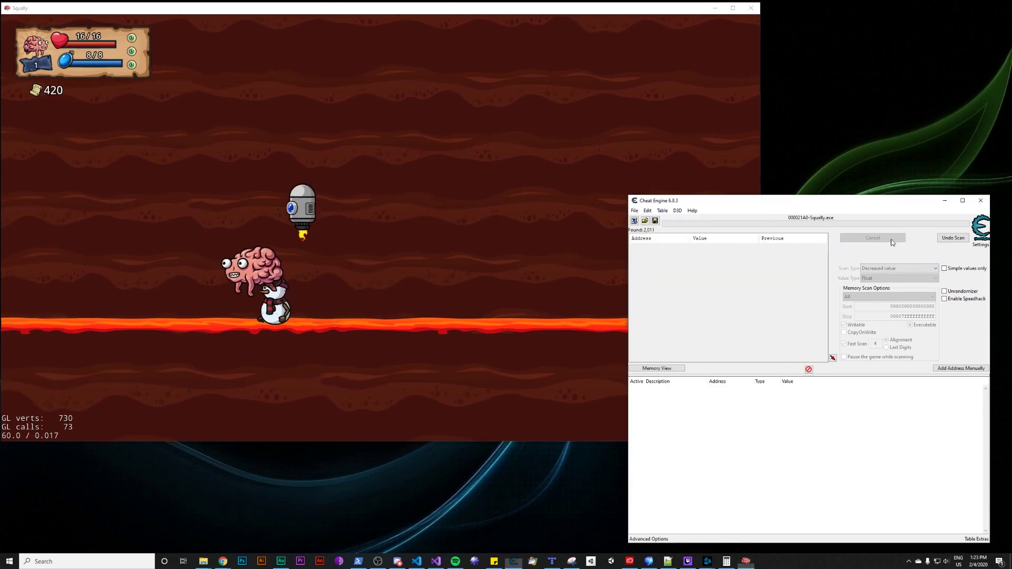
# Switch the scan type back to Increased value and run next scans while moving the character right in between.
pyautogui.click(899, 268)
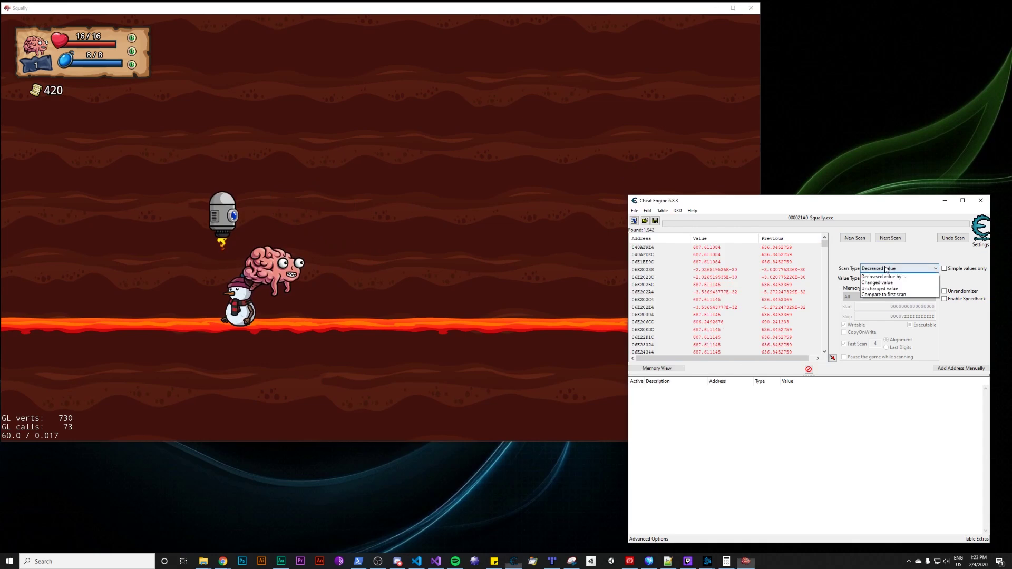
pyautogui.click(885, 300)
pyautogui.click(891, 238)
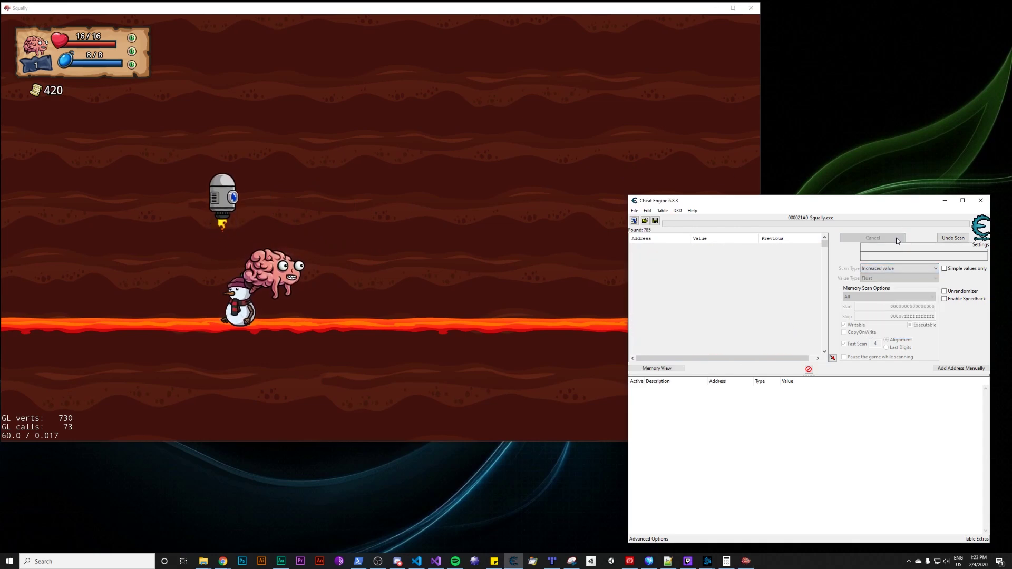
pyautogui.click(513, 138)
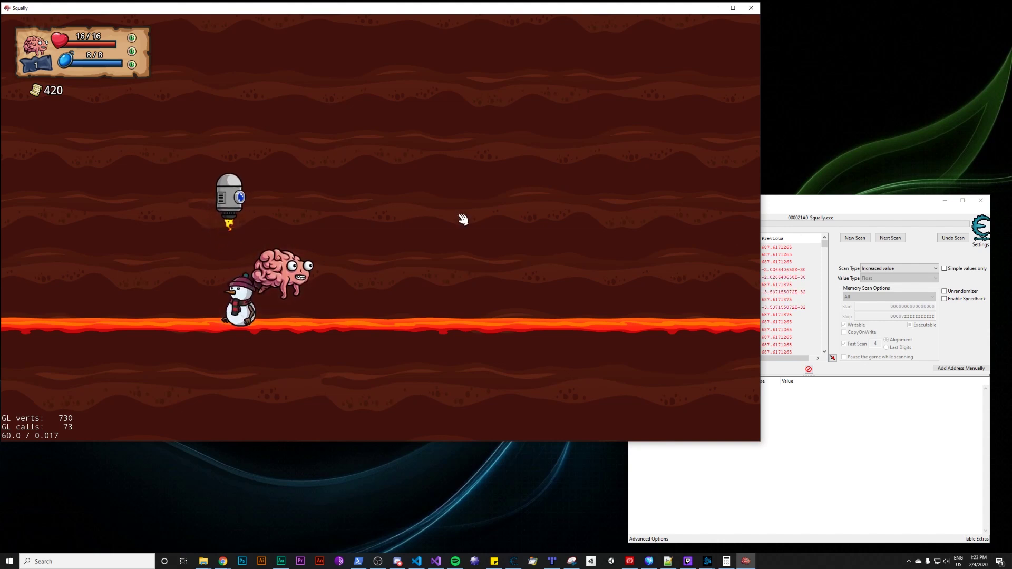
pyautogui.press('Right')
pyautogui.click(891, 238)
# Walk the character slightly left and filter the results with another Decreased value scan.
pyautogui.click(344, 217)
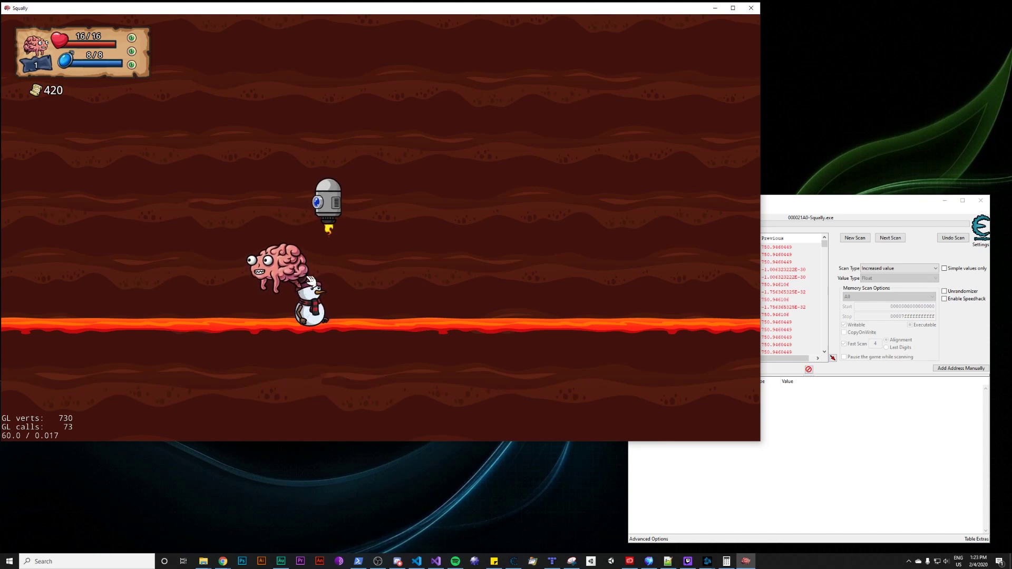
pyautogui.click(896, 268)
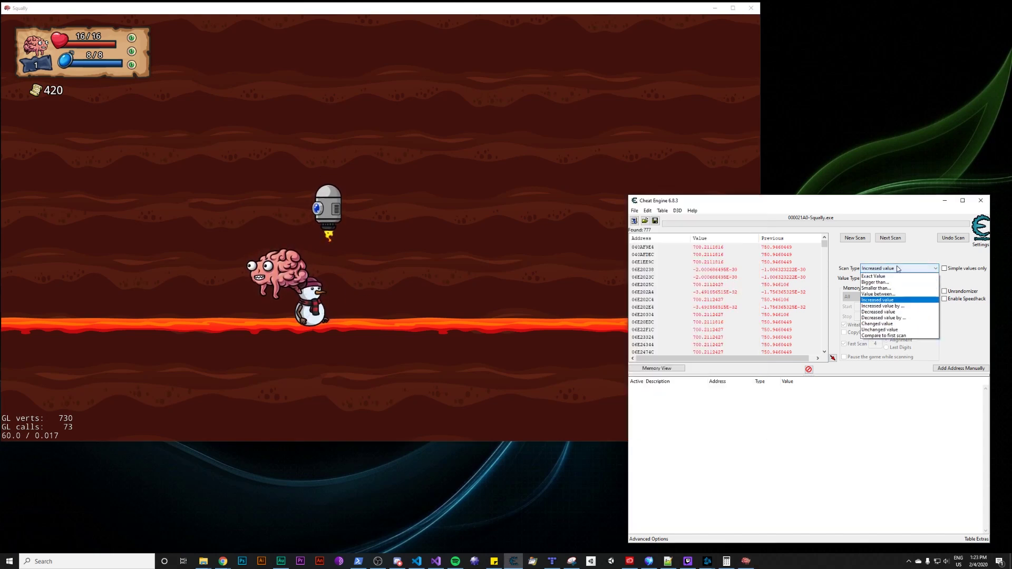
pyautogui.click(894, 312)
pyautogui.click(891, 238)
# Walk the character right, then select all found addresses and add them to the address list.
pyautogui.click(556, 156)
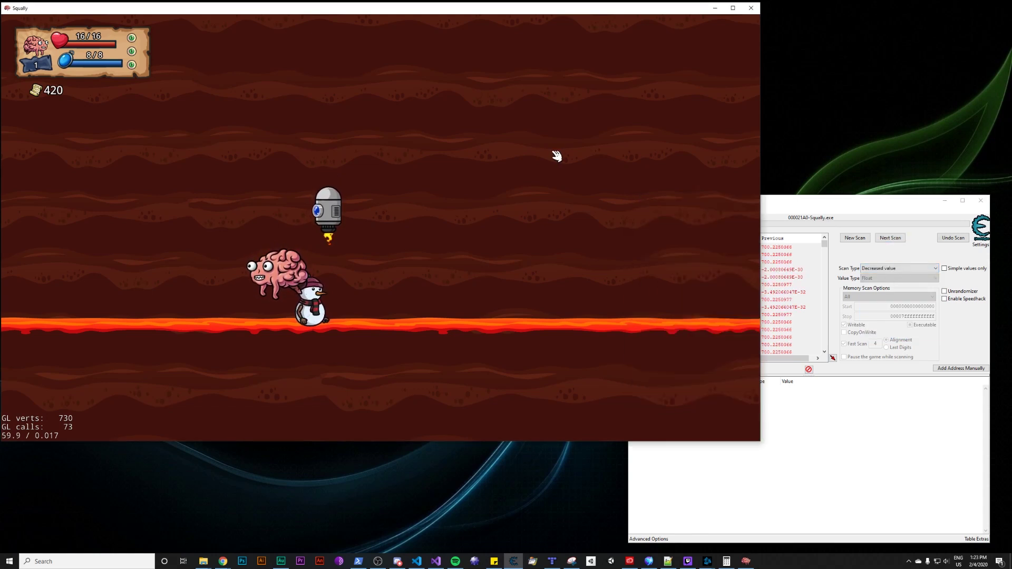
pyautogui.press('d')
pyautogui.click(856, 230)
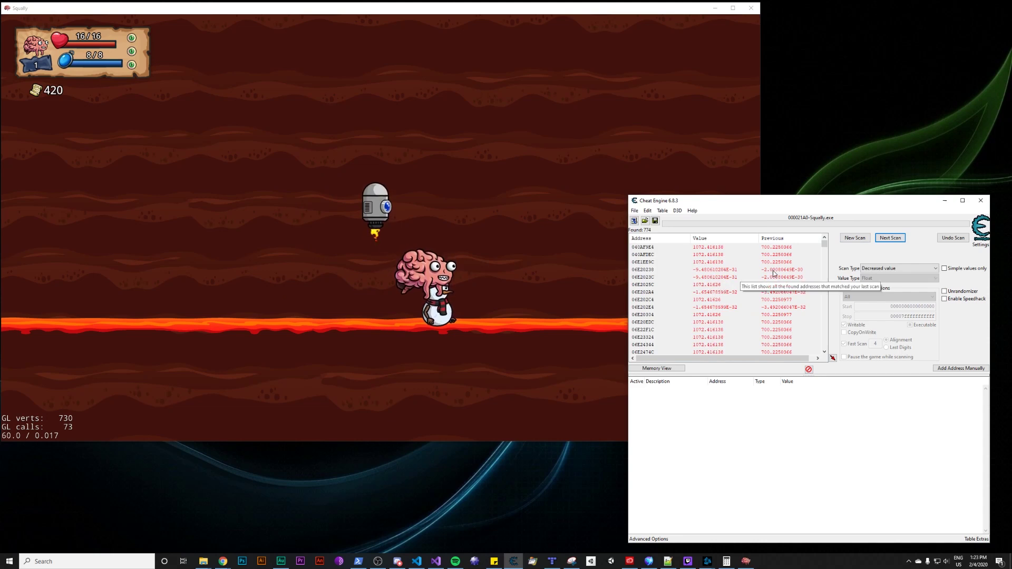
pyautogui.click(776, 270)
pyautogui.hotkey('ctrl', 'a')
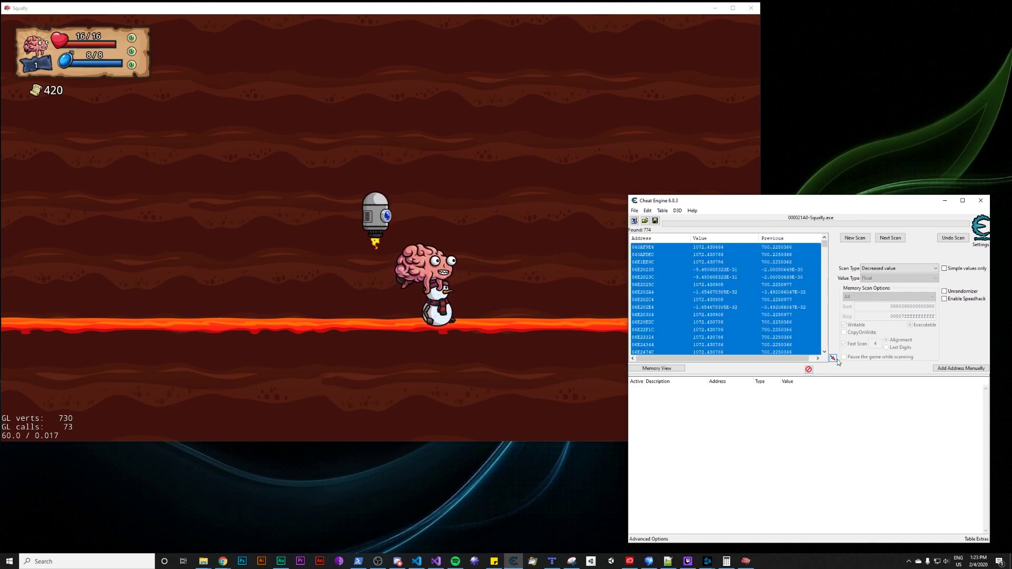
pyautogui.click(834, 359)
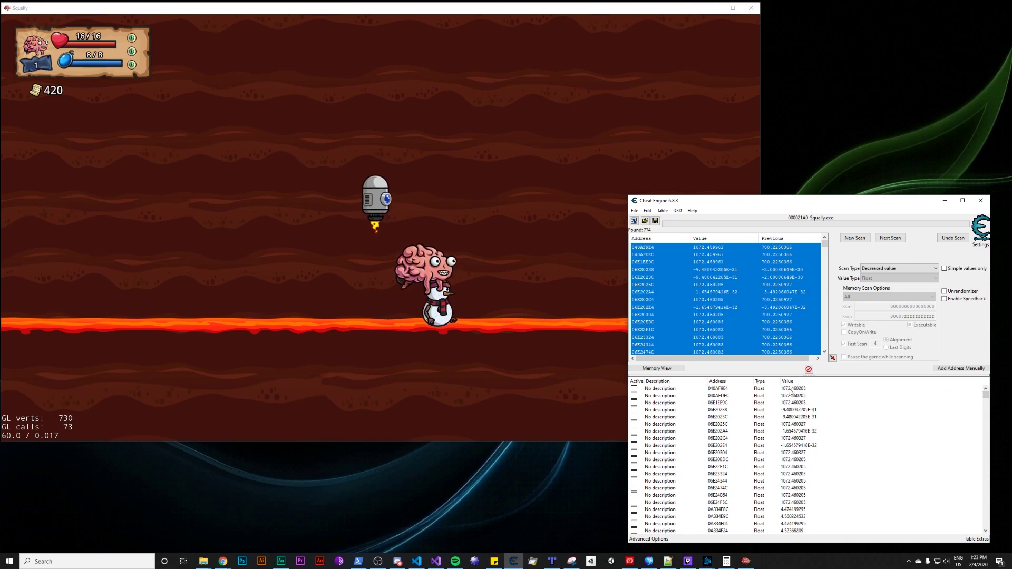
# Freeze the address list entries from the first through 1AFAA514 and test whether the character can still walk.
pyautogui.moveTo(985, 394); pyautogui.dragTo(985, 431)
pyautogui.keyDown('shift'); pyautogui.click(808, 456); pyautogui.keyUp('shift')
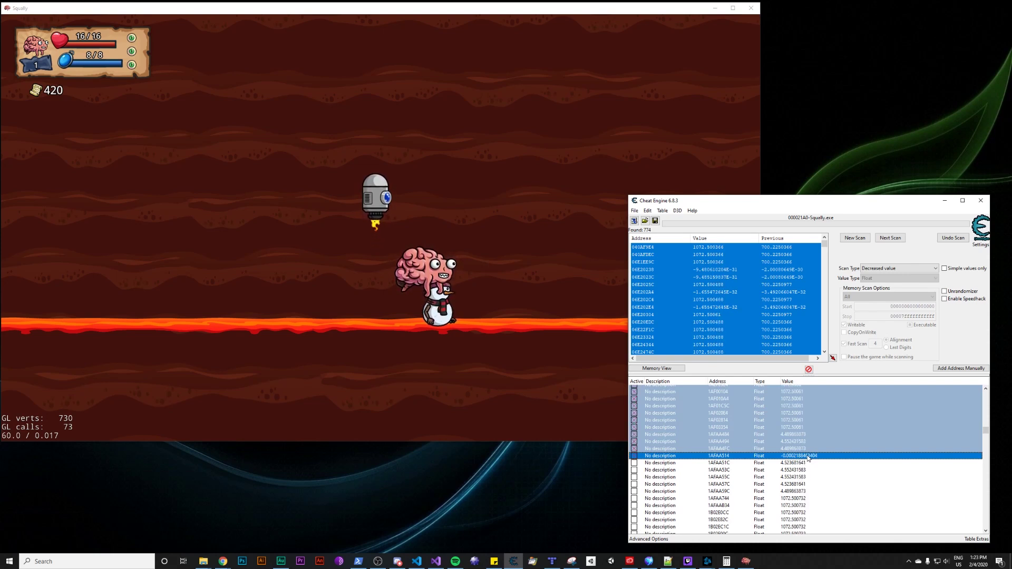
pyautogui.click(463, 217)
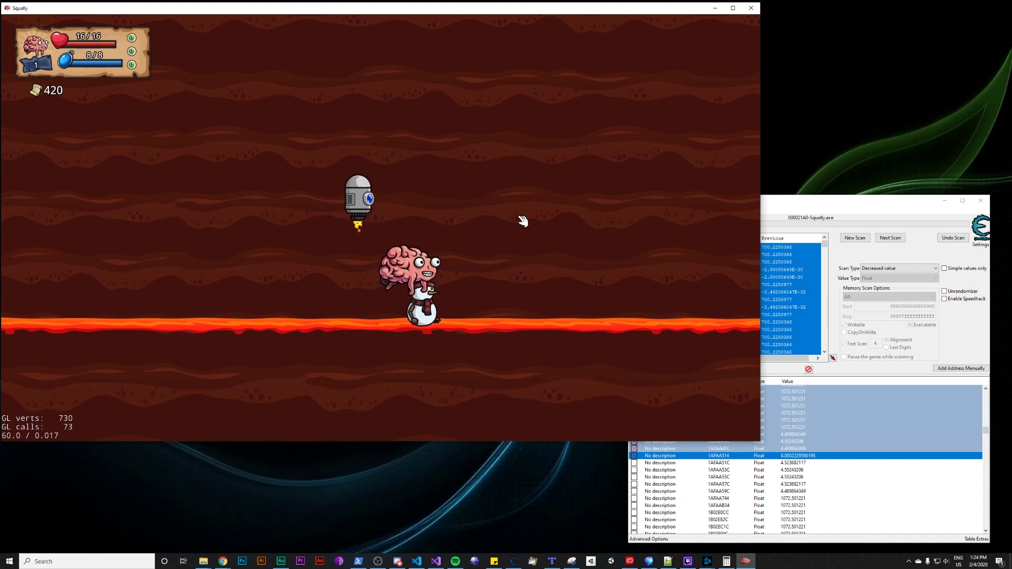
pyautogui.click(804, 203)
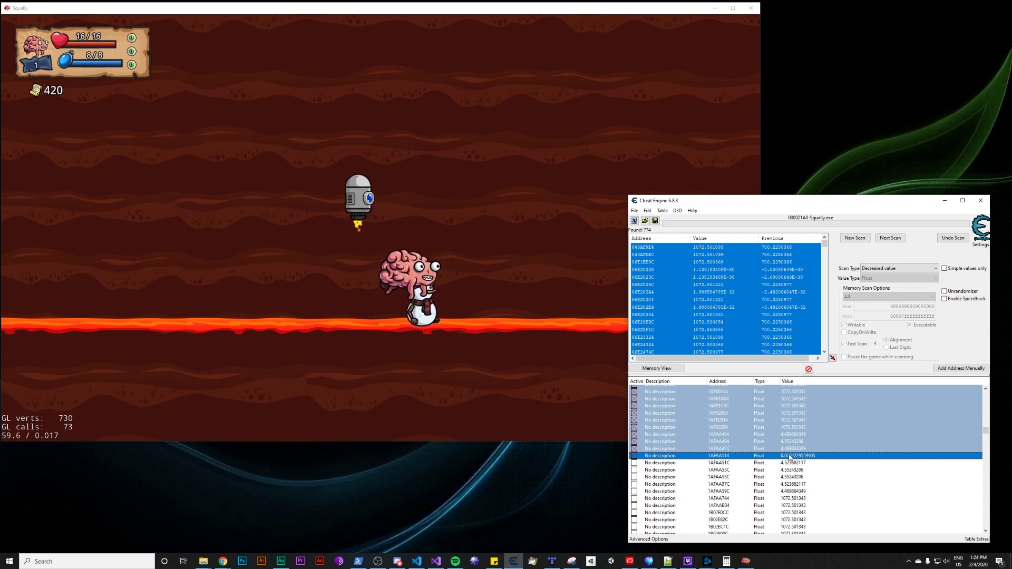
# Unfreeze the tested entries and delete every address from 1AFAA51C to the end of the list.
pyautogui.scroll(1, 789, 458)
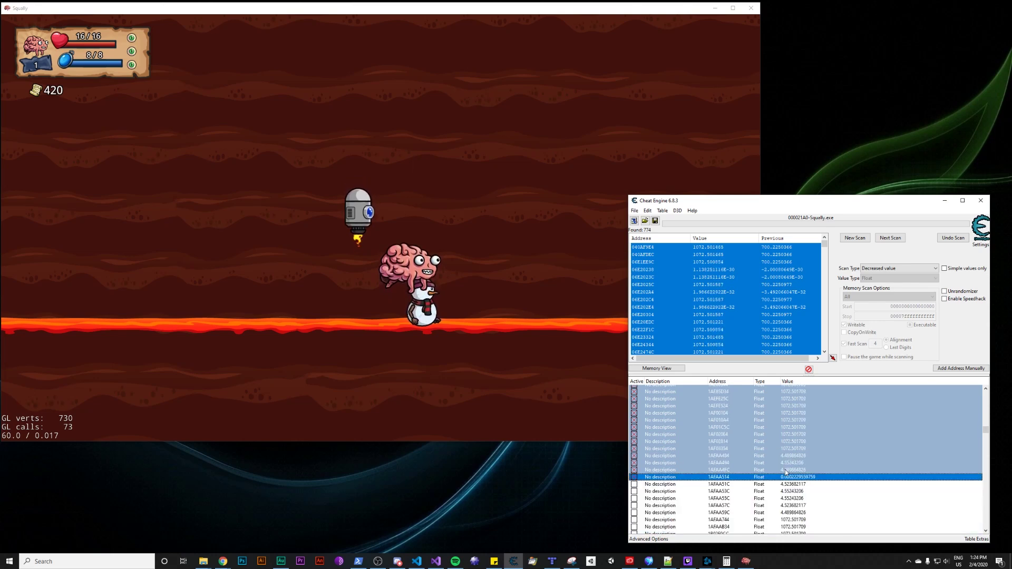
pyautogui.click(786, 484)
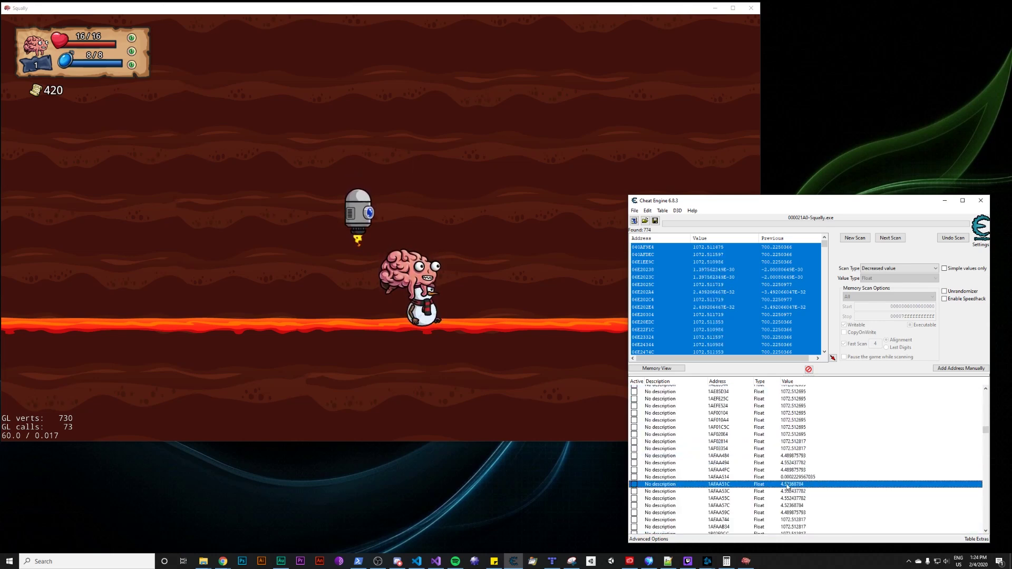
pyautogui.moveTo(986, 435); pyautogui.dragTo(986, 527)
pyautogui.keyDown('shift'); pyautogui.click(762, 531); pyautogui.keyUp('shift')
pyautogui.press('Delete')
# Freeze the entries from the first through 1A52AA64 and test the character's movement in the game.
pyautogui.click(531, 280)
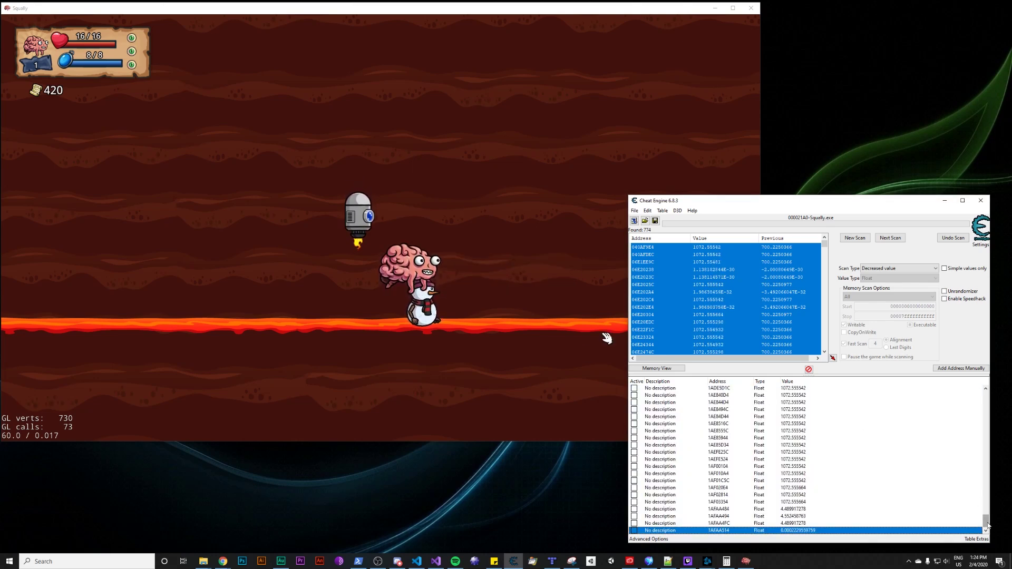
pyautogui.press('Home')
pyautogui.scroll(-10, 826, 453)
pyautogui.keyDown('shift'); pyautogui.click(826, 466); pyautogui.keyUp('shift')
pyautogui.click(525, 297)
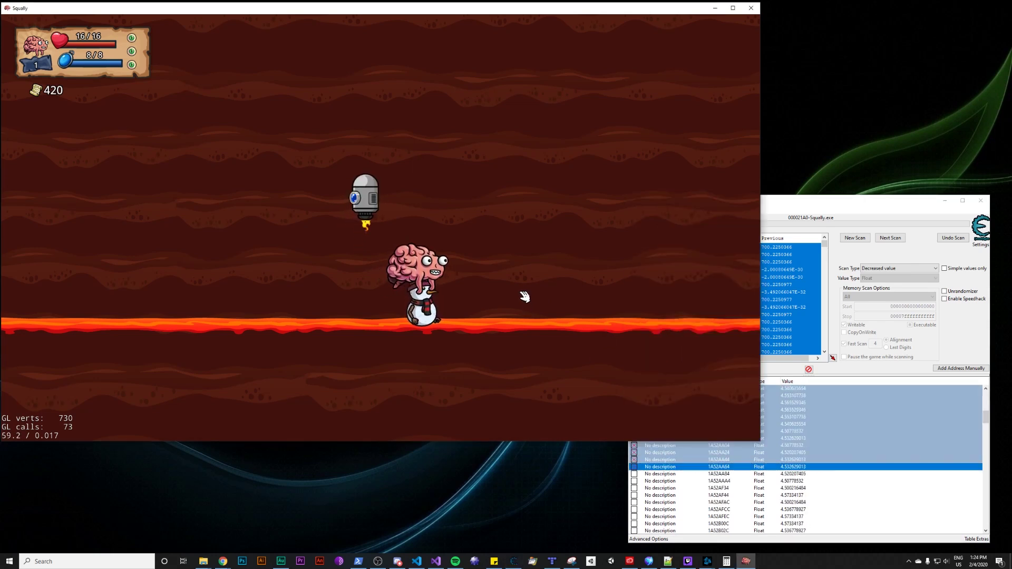
pyautogui.click(773, 471)
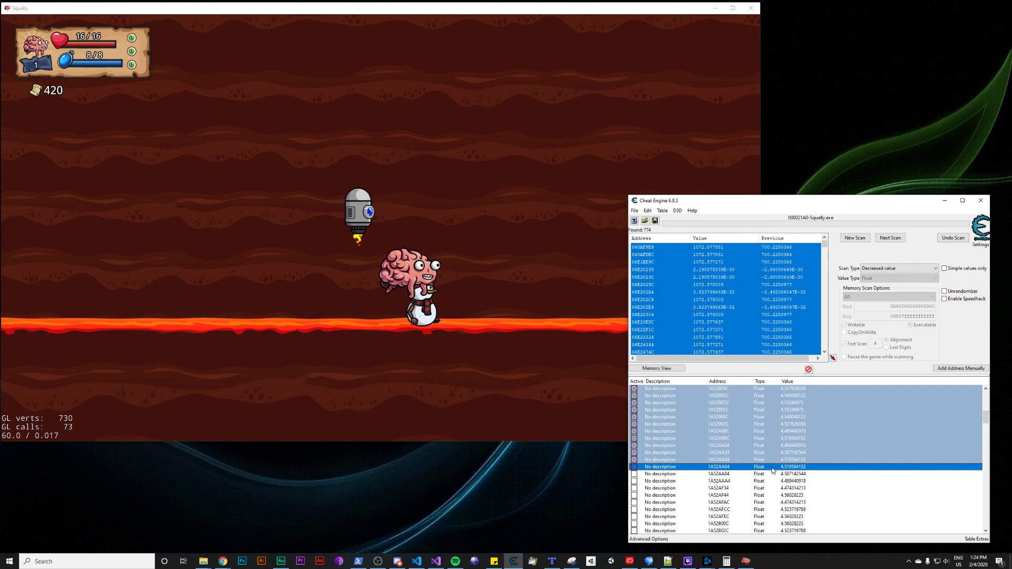
# Unfreeze the tested entries and delete all addresses below 1A52AA64 from the list.
pyautogui.click(763, 475)
pyautogui.scroll(-5, 790, 485)
pyautogui.scroll(-15, 790, 487)
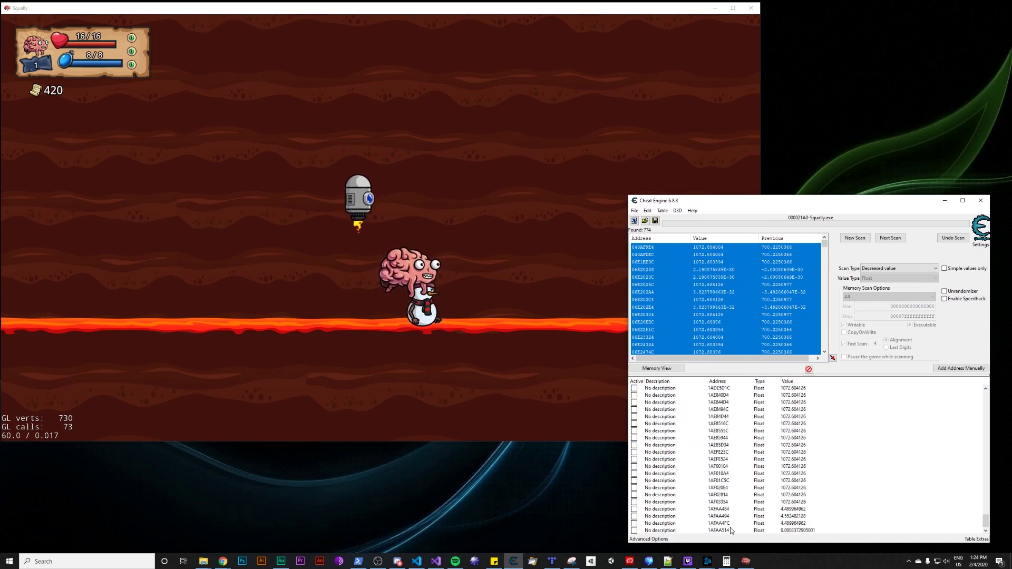
pyautogui.keyDown('shift'); pyautogui.click(729, 529); pyautogui.keyUp('shift')
pyautogui.press('Delete')
# Freeze the entries from the first through 0A334F04, test the character's movement, and unfreeze them.
pyautogui.click(529, 283)
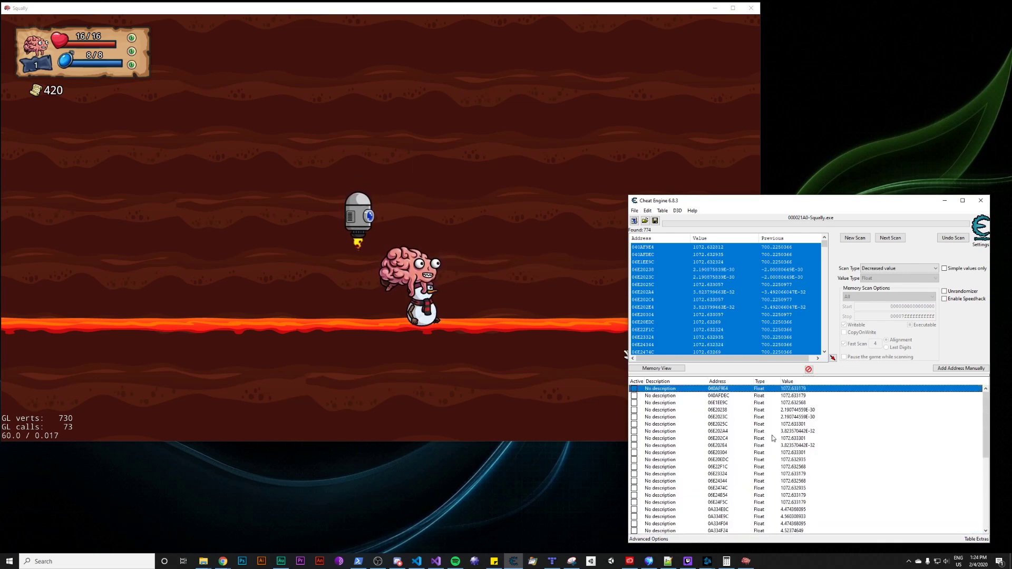
pyautogui.scroll(-1, 754, 416)
pyautogui.scroll(-2, 775, 447)
pyautogui.keyDown('shift'); pyautogui.click(775, 460); pyautogui.keyUp('shift')
pyautogui.press('space')
pyautogui.click(579, 323)
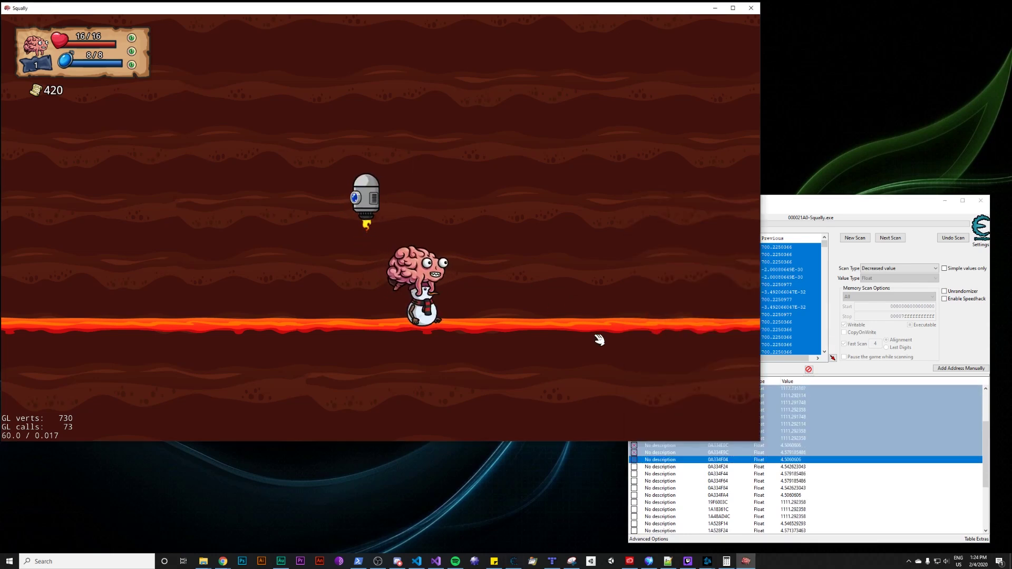
pyautogui.click(755, 447)
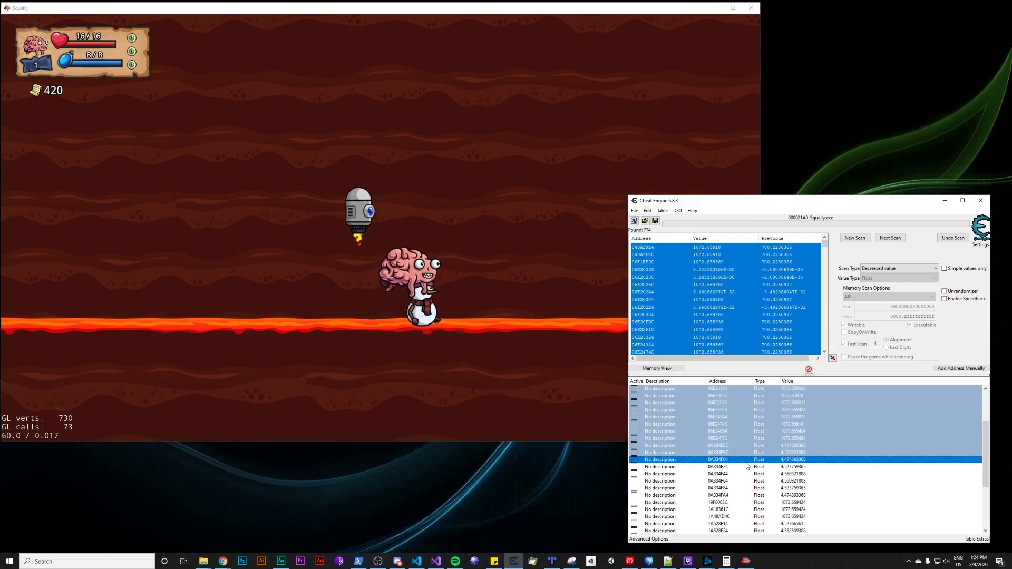
# Freeze the entries from the first through 06E24344 and test the character's movement in the game.
pyautogui.scroll(-4, 756, 474)
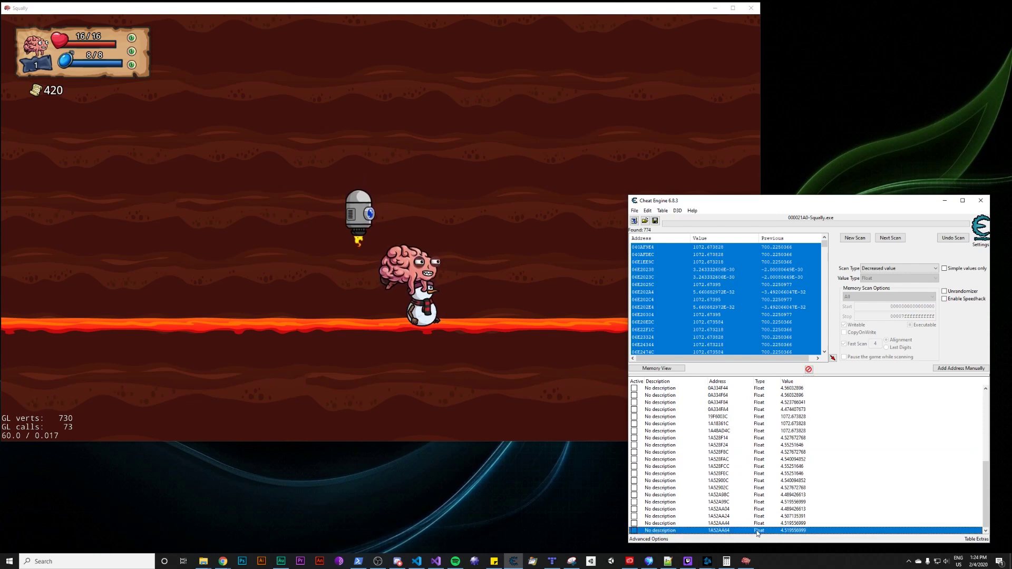
pyautogui.scroll(6, 759, 532)
pyautogui.moveTo(752, 388); pyautogui.dragTo(771, 480)
pyautogui.click(443, 233)
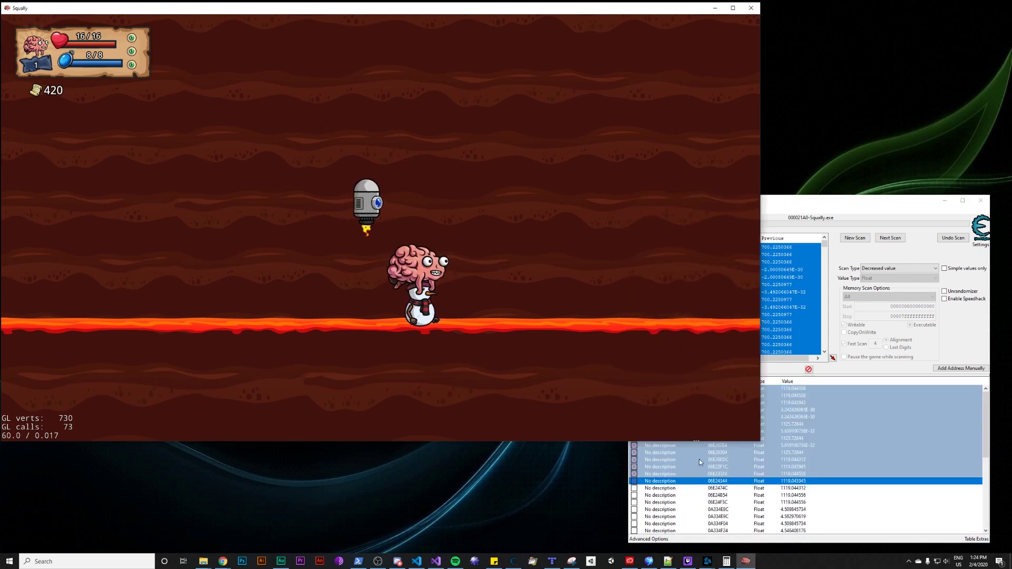
# Unfreeze the tested entries and delete all addresses below 06E24344 from the list.
pyautogui.click(688, 481)
pyautogui.scroll(-7, 689, 480)
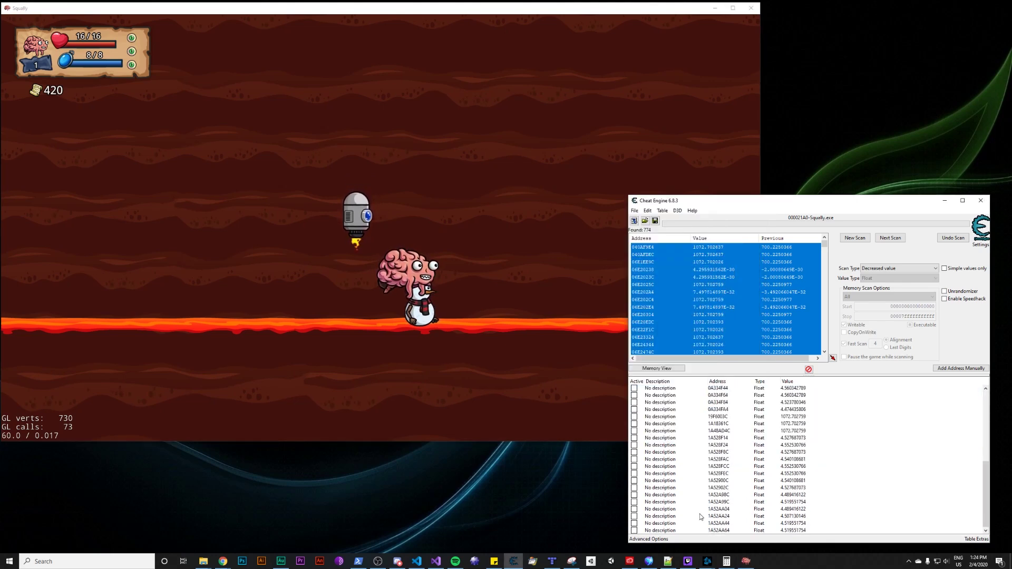
pyautogui.keyDown('shift'); pyautogui.click(683, 531); pyautogui.keyUp('shift')
pyautogui.press('Delete')
pyautogui.click(529, 283)
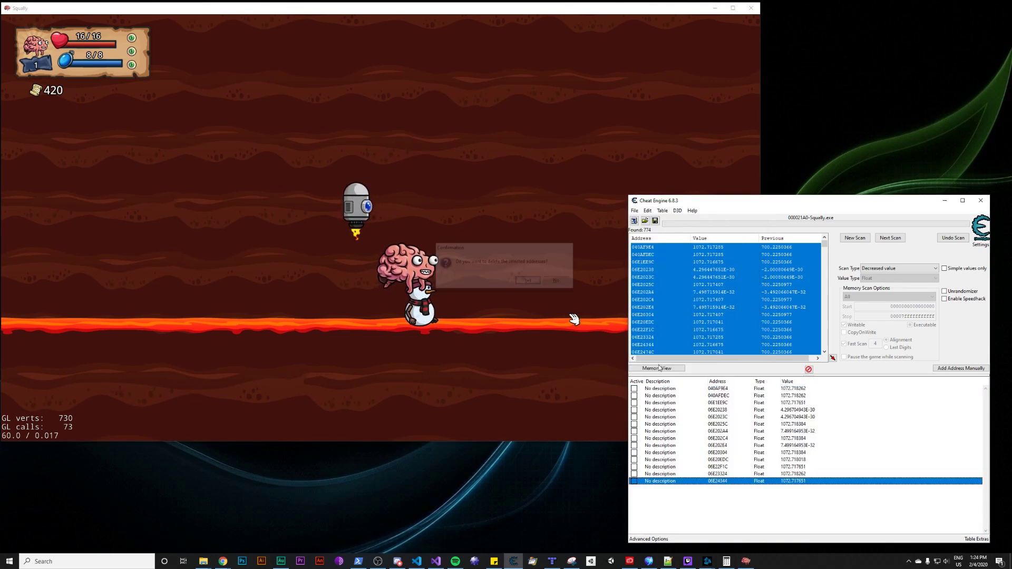
# Freeze the entries from the first through 06E2025C, test the character's movement, and unfreeze them.
pyautogui.moveTo(750, 392); pyautogui.dragTo(775, 424)
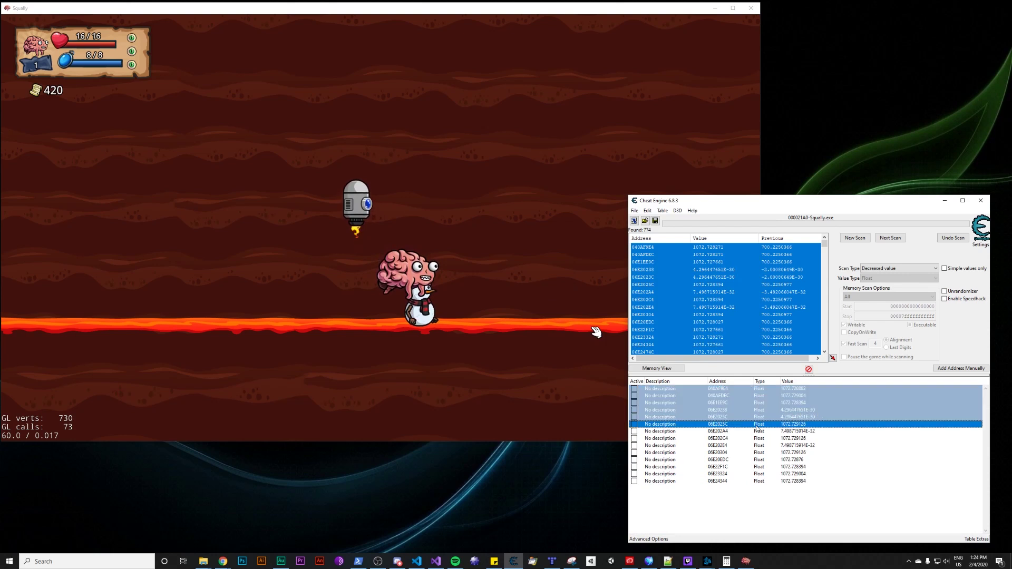
pyautogui.click(484, 286)
pyautogui.hotkey('alt', 'Tab')
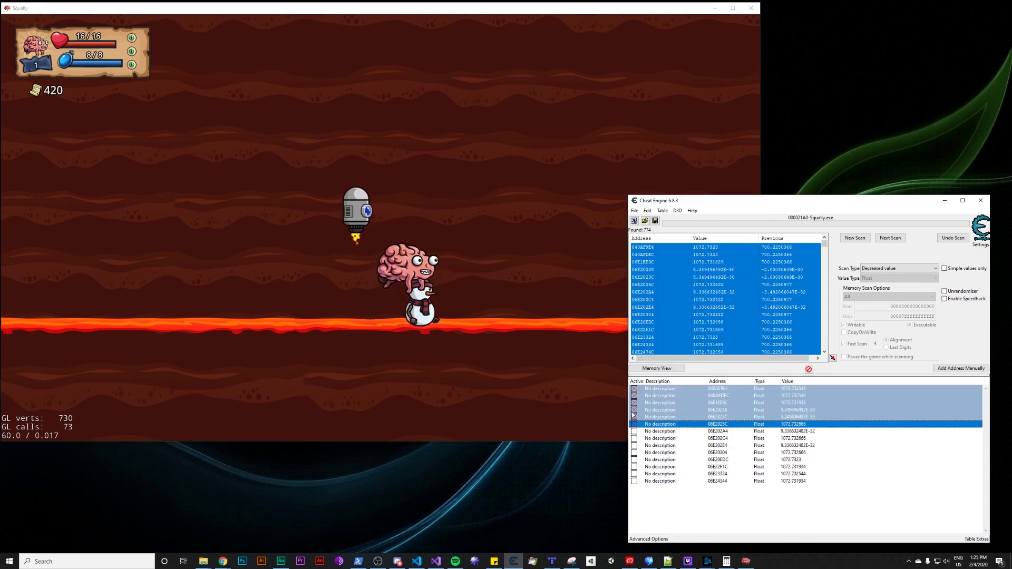
# Freeze address 040AFDEC, test whether the character can move right, and unfreeze it.
pyautogui.click(658, 389)
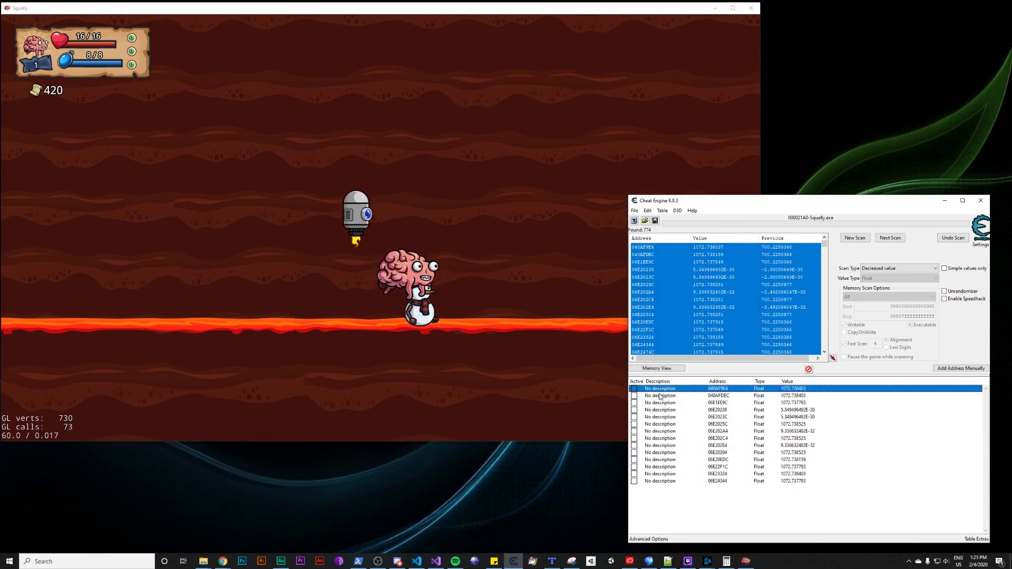
pyautogui.click(634, 396)
pyautogui.click(578, 334)
pyautogui.press('Right')
pyautogui.hotkey('alt', 'Tab')
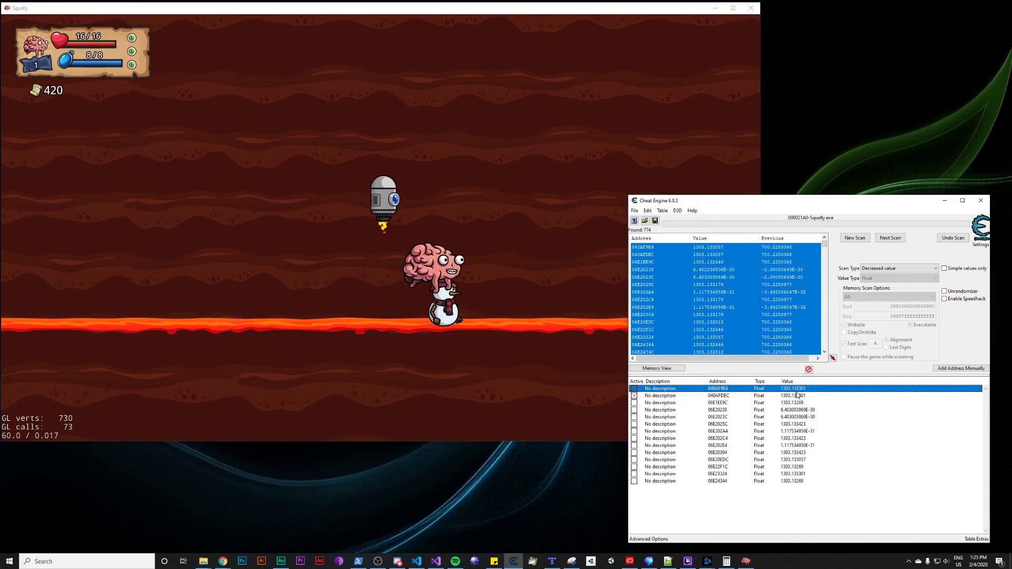
pyautogui.click(798, 396)
# Freeze address 06E1EE9C on its own, move the character right as a test, and unfreeze it.
pyautogui.click(794, 403)
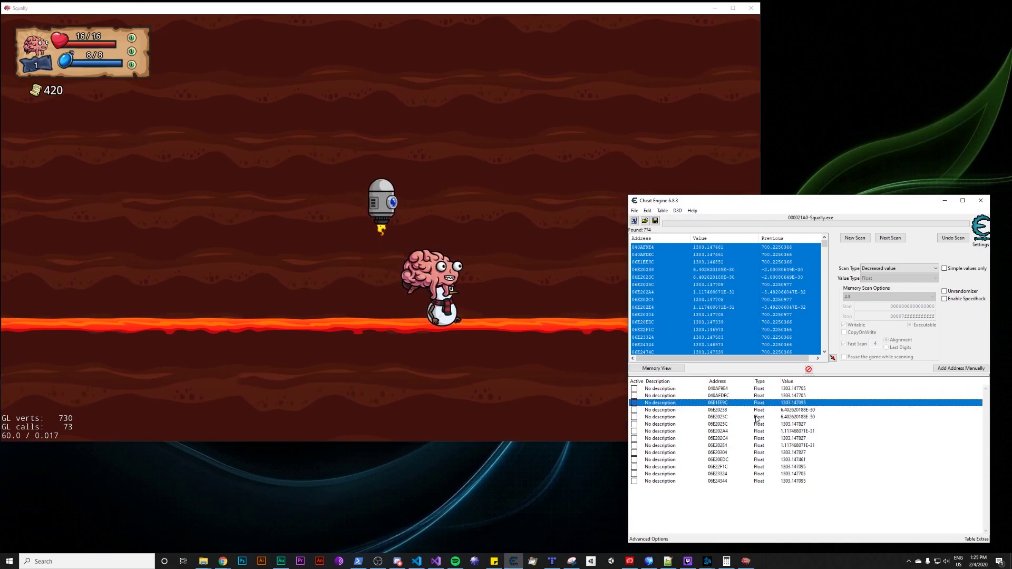
pyautogui.click(499, 305)
pyautogui.press('Right')
pyautogui.hotkey('alt', 'Tab')
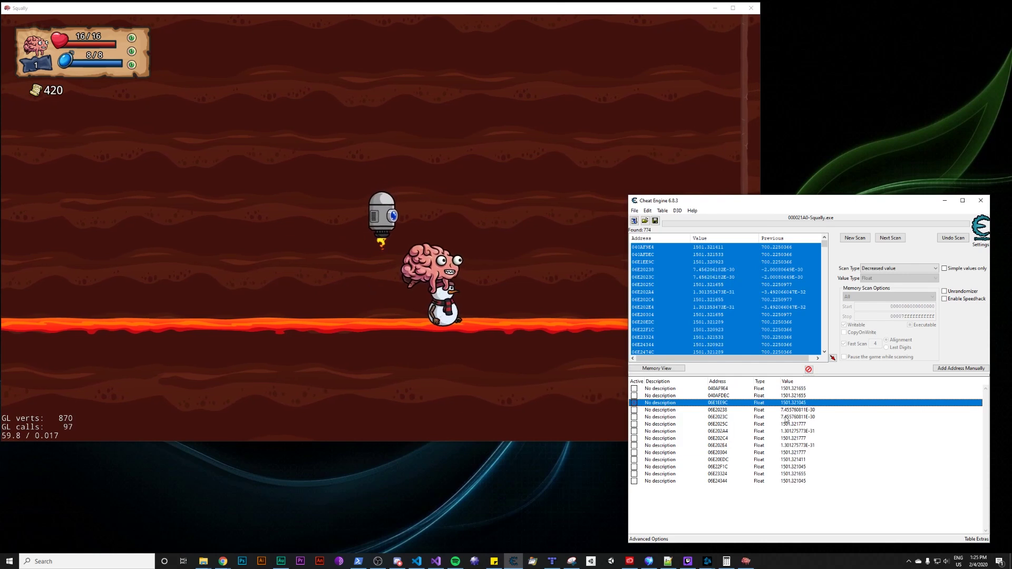
# Freeze address 06E2025C on its own, test moving the character right and left, and unfreeze it.
pyautogui.click(787, 424)
pyautogui.click(576, 273)
pyautogui.press('Right')
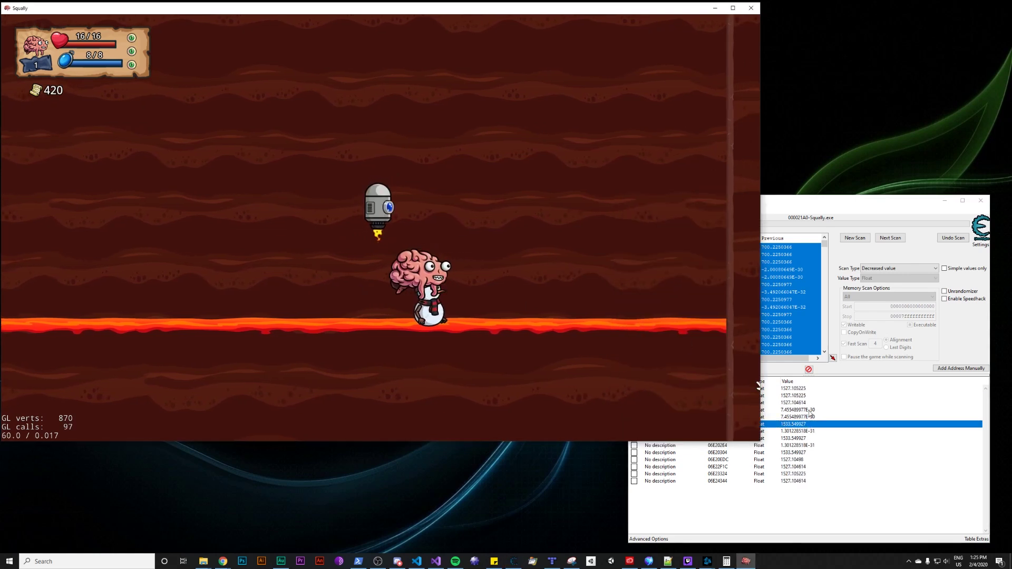
pyautogui.press('Left')
pyautogui.hotkey('alt', 'Tab')
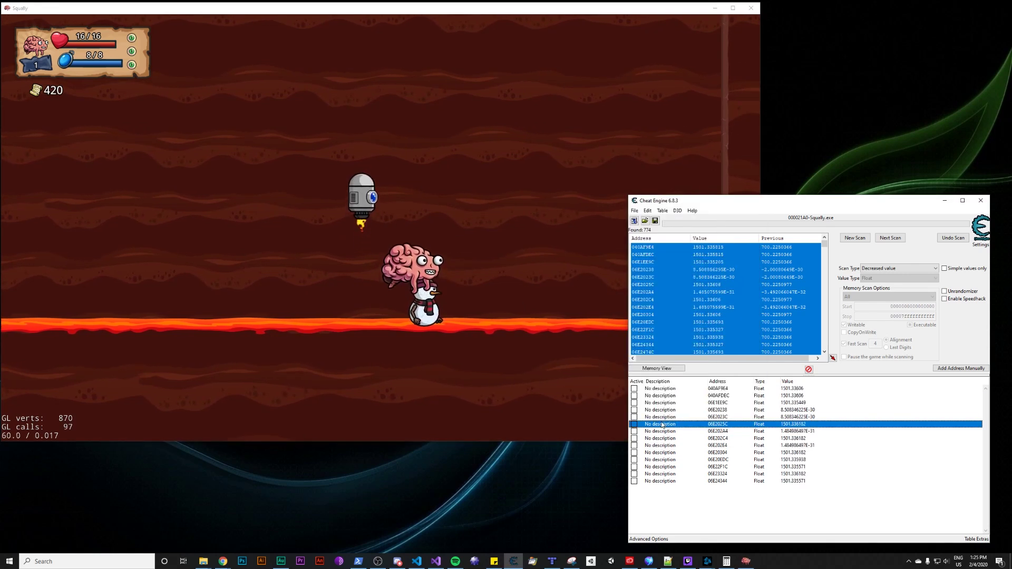
# Set the description of address 06E2025C to "Player X".
pyautogui.doubleClick(661, 425)
pyautogui.write('Player X')
pyautogui.press('Return')
# Delete every address above and below Player X from the list and clear the scan results for a new scan.
pyautogui.click(660, 388)
pyautogui.keyDown('shift'); pyautogui.click(662, 410); pyautogui.keyUp('shift')
pyautogui.keyDown('shift'); pyautogui.click(663, 417); pyautogui.keyUp('shift')
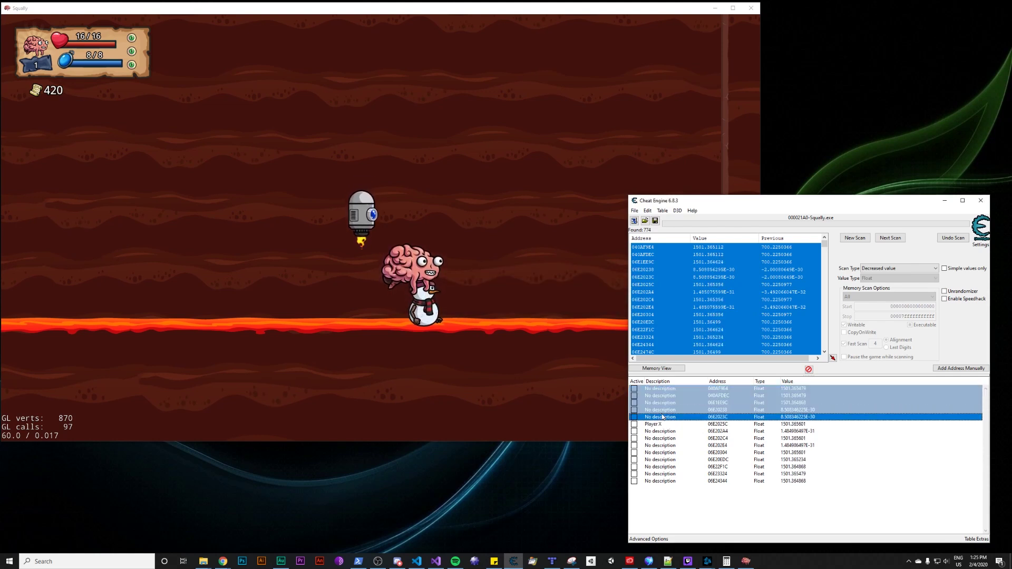
pyautogui.press('Delete')
pyautogui.press('Return')
pyautogui.click(665, 396)
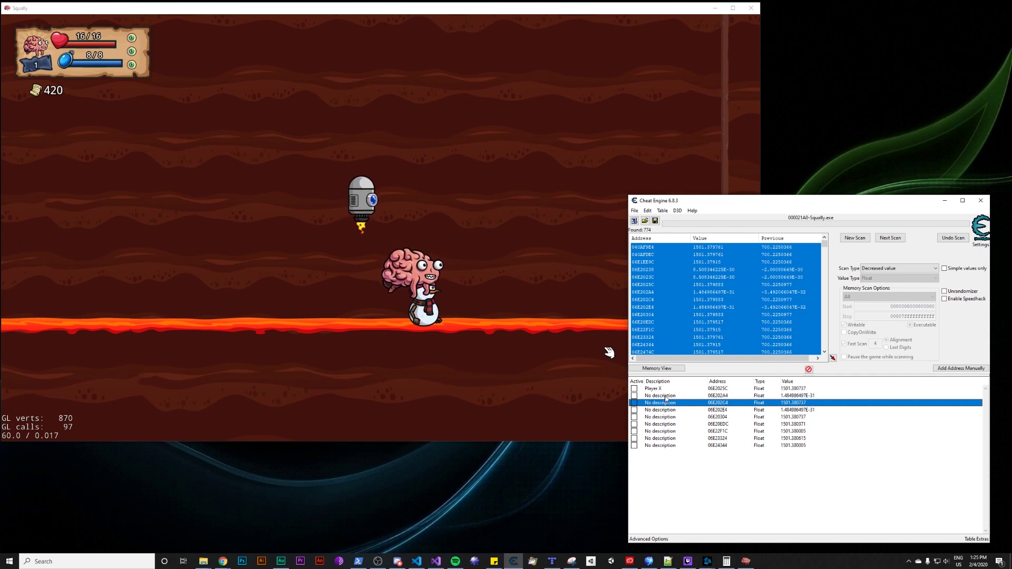
pyautogui.keyDown('shift'); pyautogui.click(673, 446); pyautogui.keyUp('shift')
pyautogui.press('Delete')
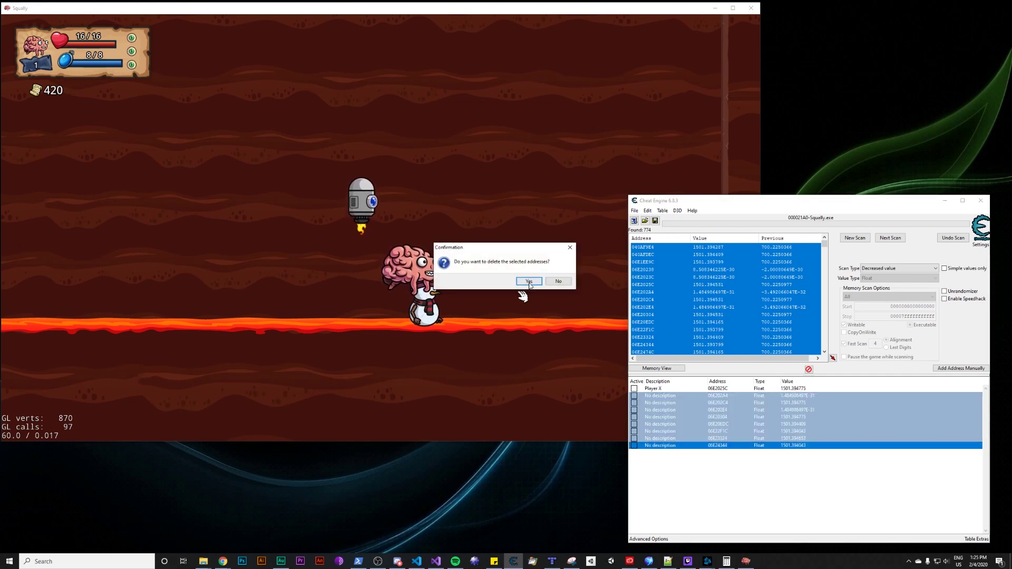
pyautogui.click(527, 279)
pyautogui.click(855, 238)
# Move the character right to the wall before the mine entrance and set the Player X value to 2800.
pyautogui.click(523, 215)
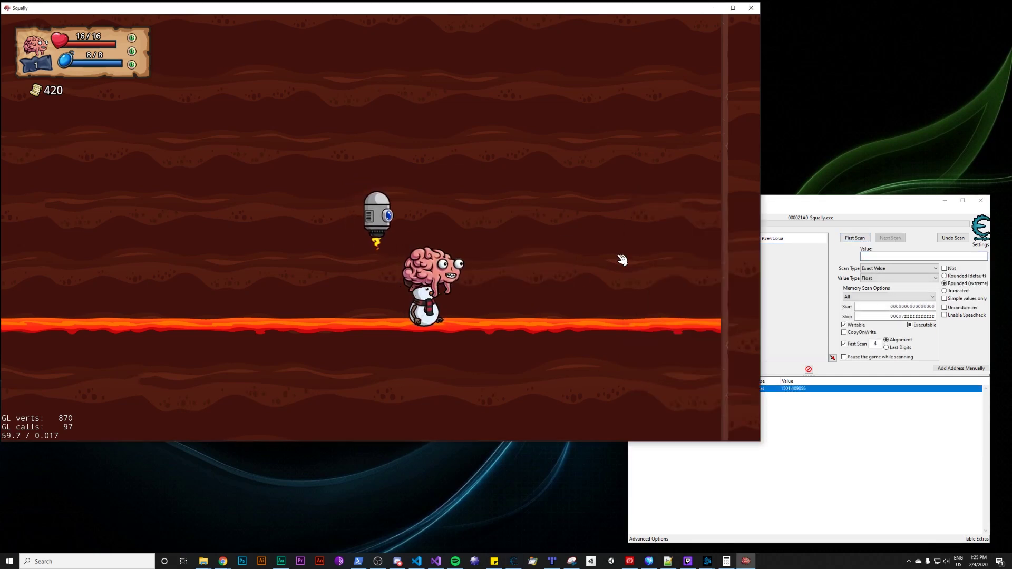
pyautogui.press('Right')
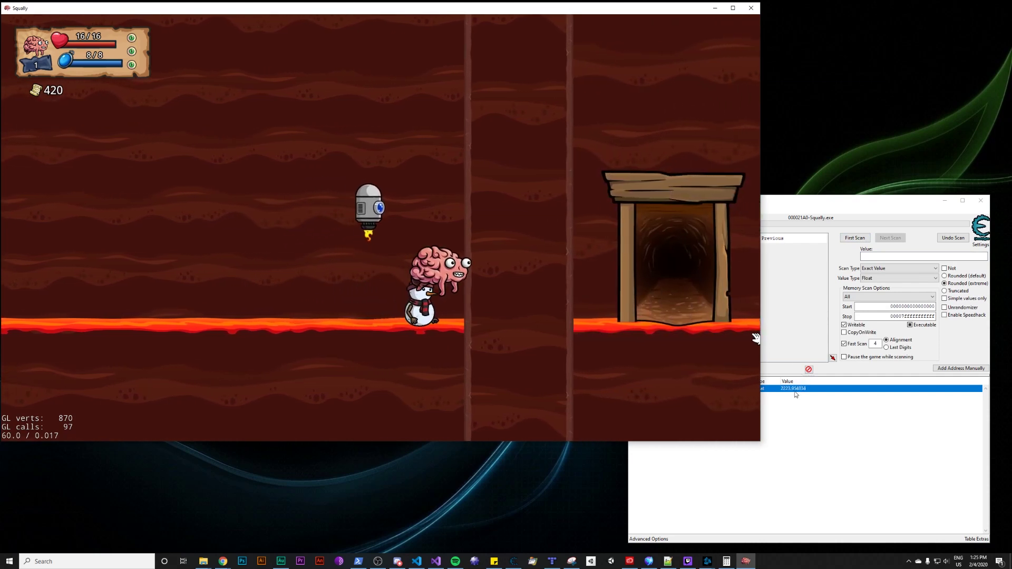
pyautogui.click(796, 395)
pyautogui.doubleClick(794, 393)
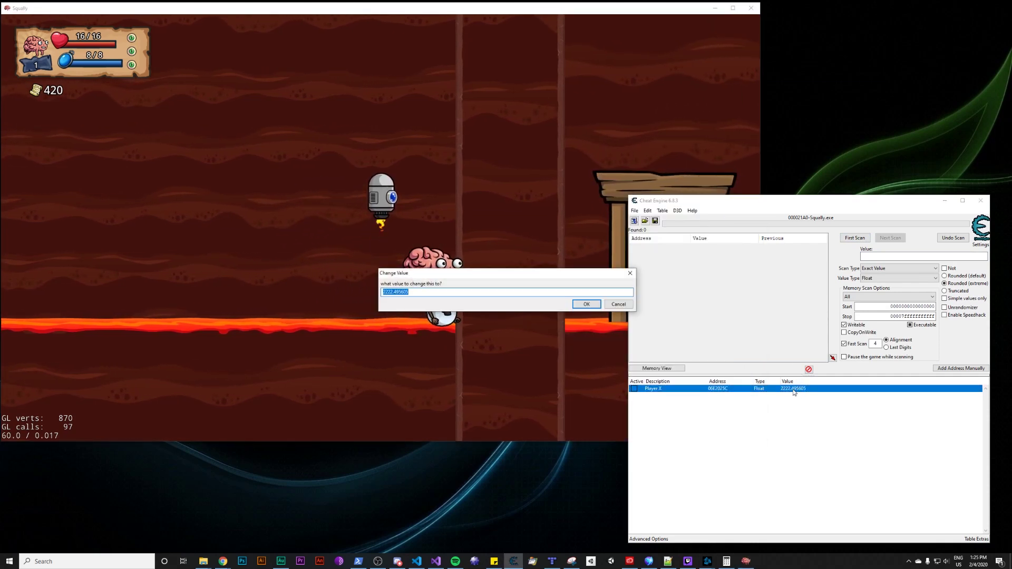
pyautogui.write('2800')
pyautogui.press('Return')
pyautogui.click(543, 271)
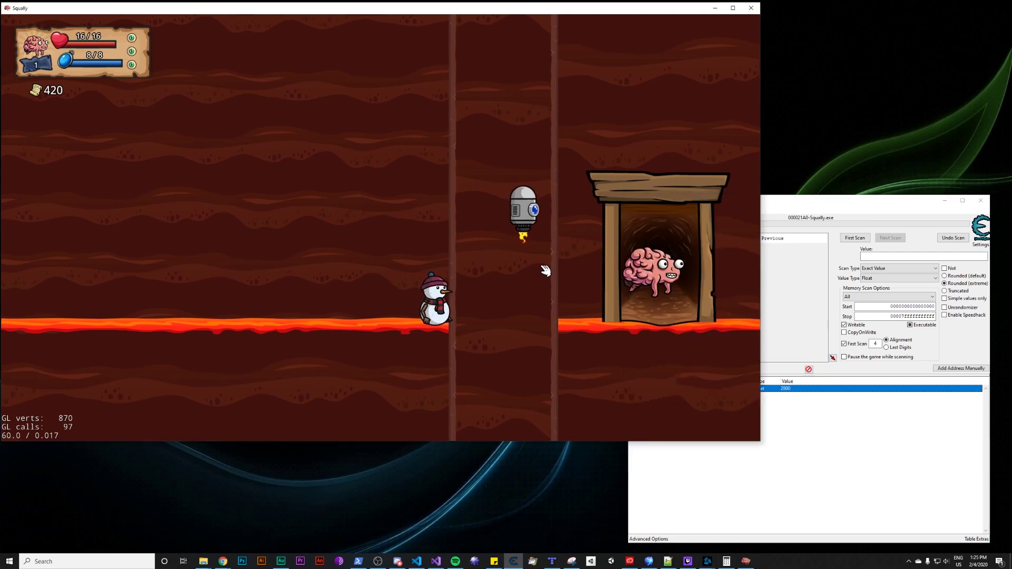
# Try to set the Player X value to 2222 while the character is beyond the wall.
pyautogui.click(793, 406)
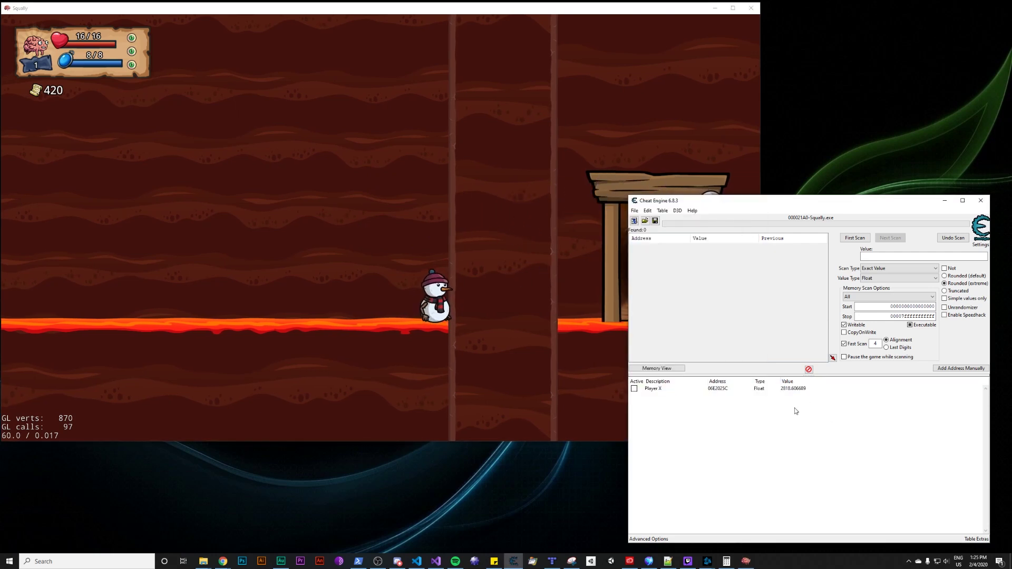
pyautogui.doubleClick(787, 389)
pyautogui.write('2222')
pyautogui.press('Return')
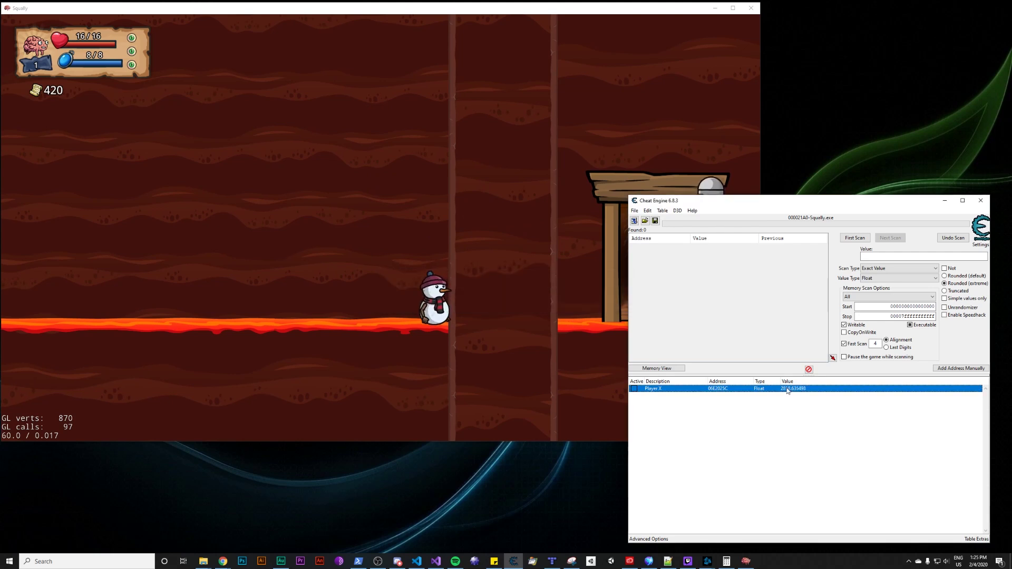
# Move the character left in the game and set the Player X value to 2222.
pyautogui.click(398, 210)
pyautogui.click(800, 393)
pyautogui.doubleClick(799, 390)
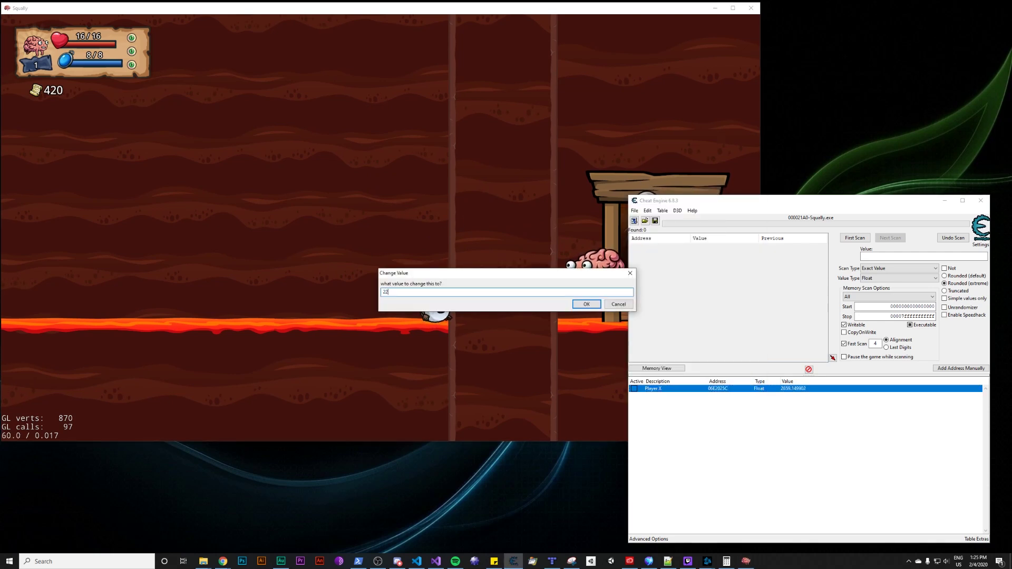
pyautogui.write('2222')
pyautogui.press('Return')
pyautogui.click(363, 243)
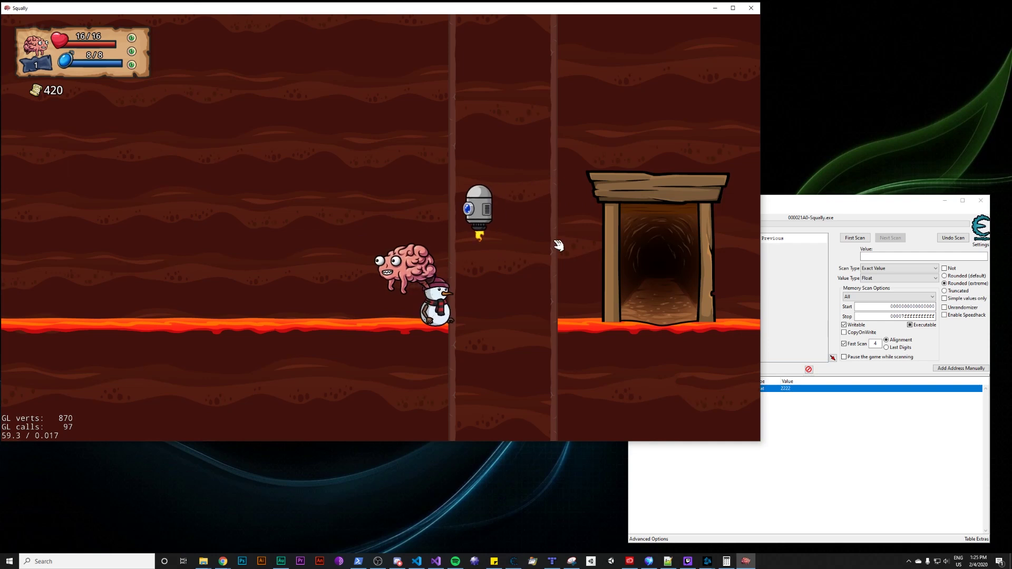
# Duplicate the Player X entry by copying and pasting it in the address list with default paste options.
pyautogui.click(789, 406)
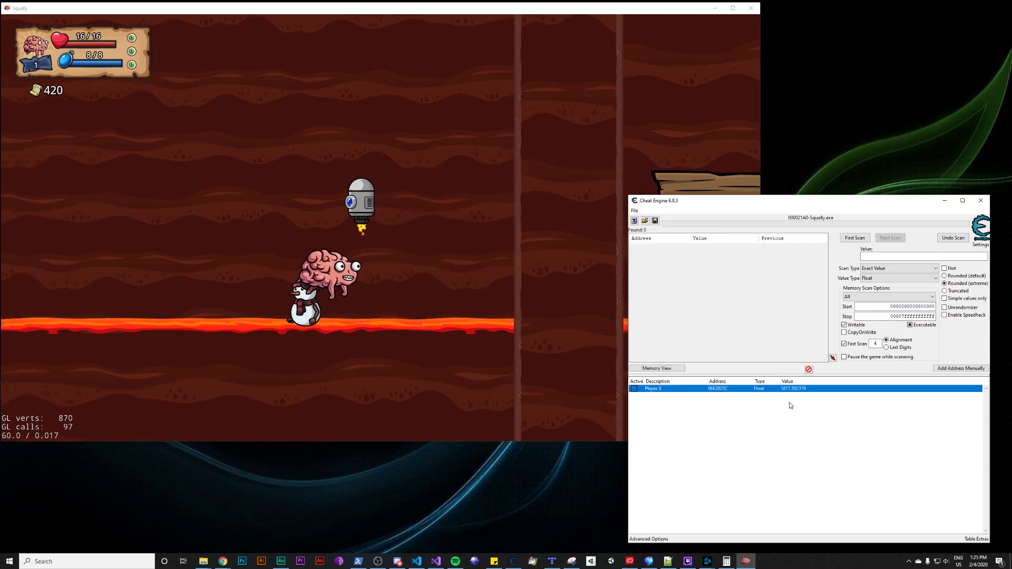
pyautogui.click(727, 390)
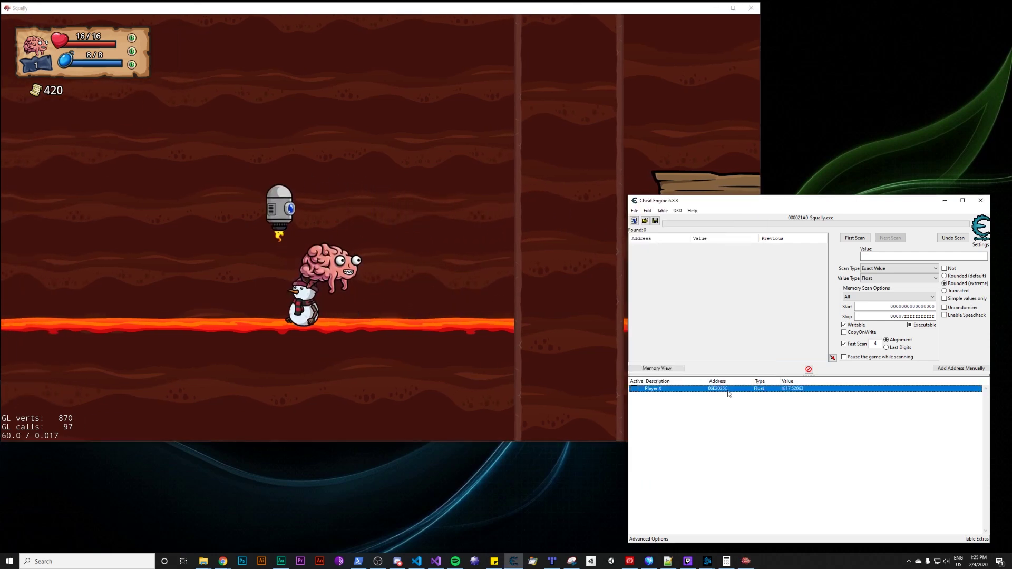
pyautogui.hotkey('ctrl', 'v')
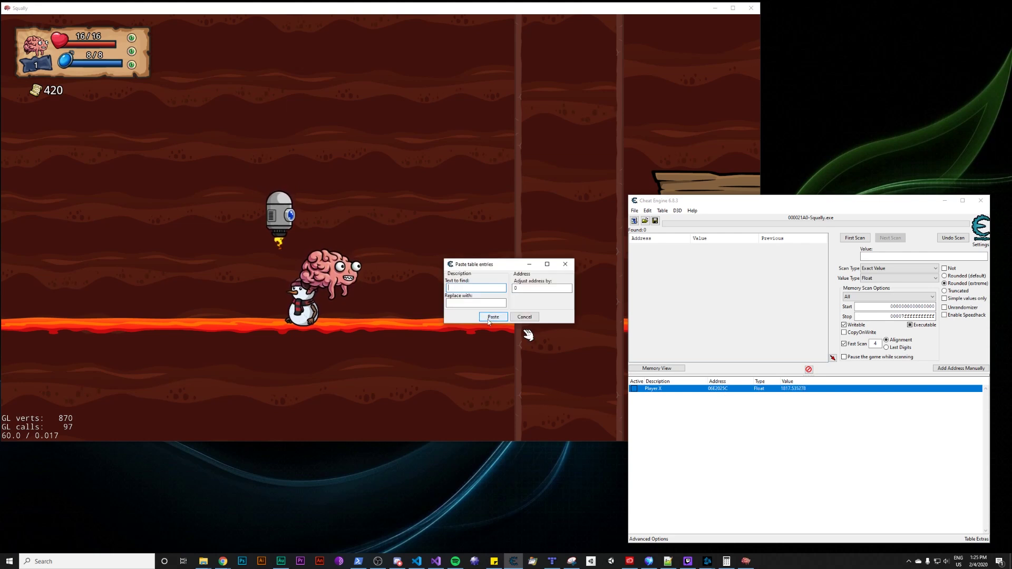
pyautogui.click(491, 318)
pyautogui.click(658, 396)
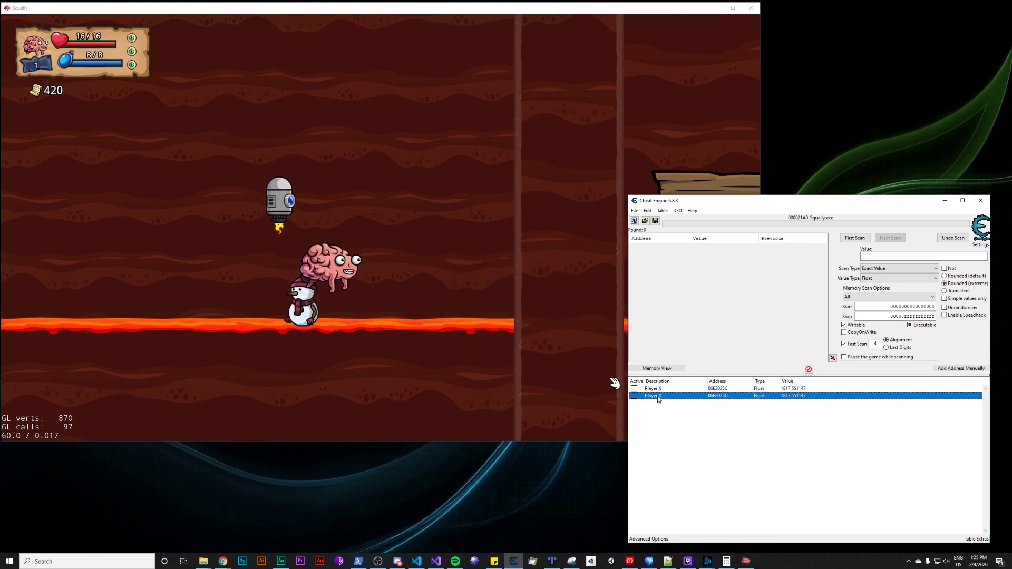
# Change the duplicated entry's address to 06E2025C+4 and its description to "Player Y".
pyautogui.doubleClick(724, 396)
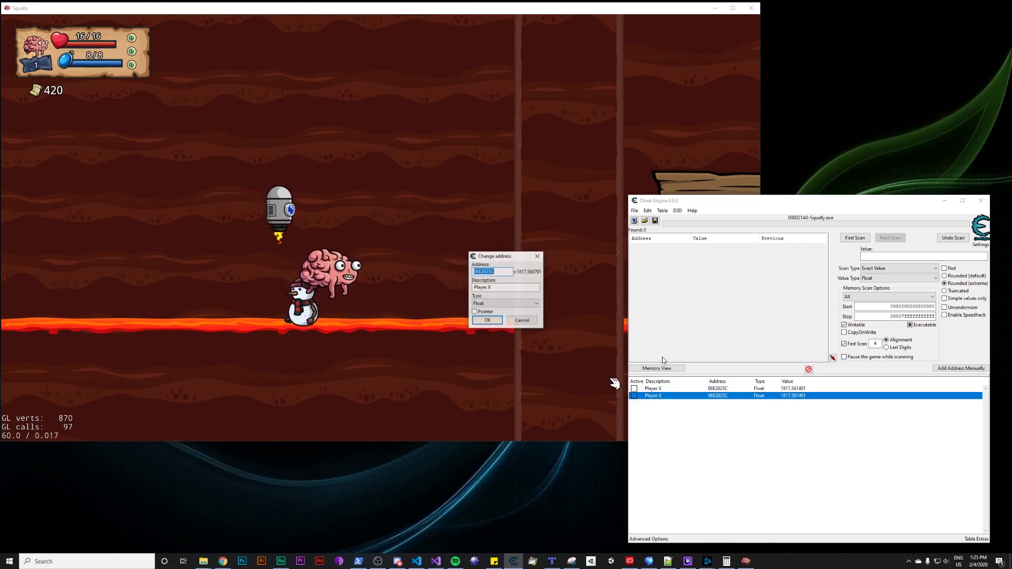
pyautogui.click(505, 273)
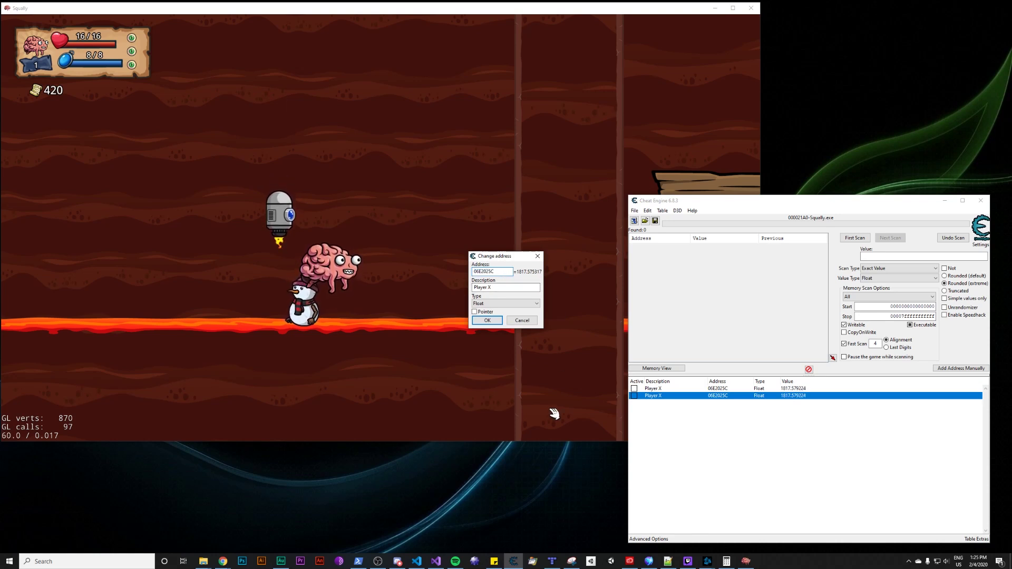
pyautogui.write('+4')
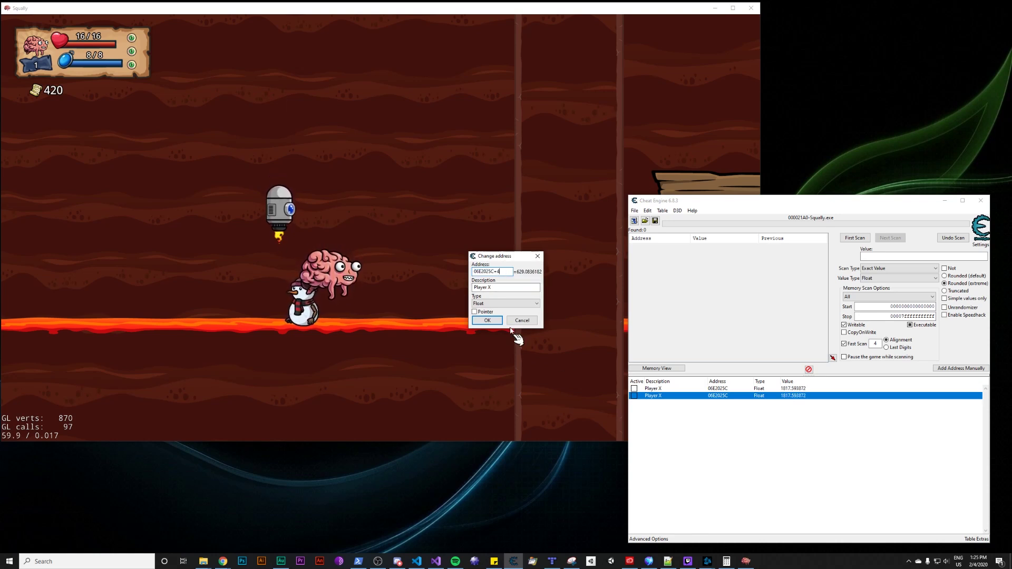
pyautogui.click(491, 288)
pyautogui.write('Y')
pyautogui.click(474, 326)
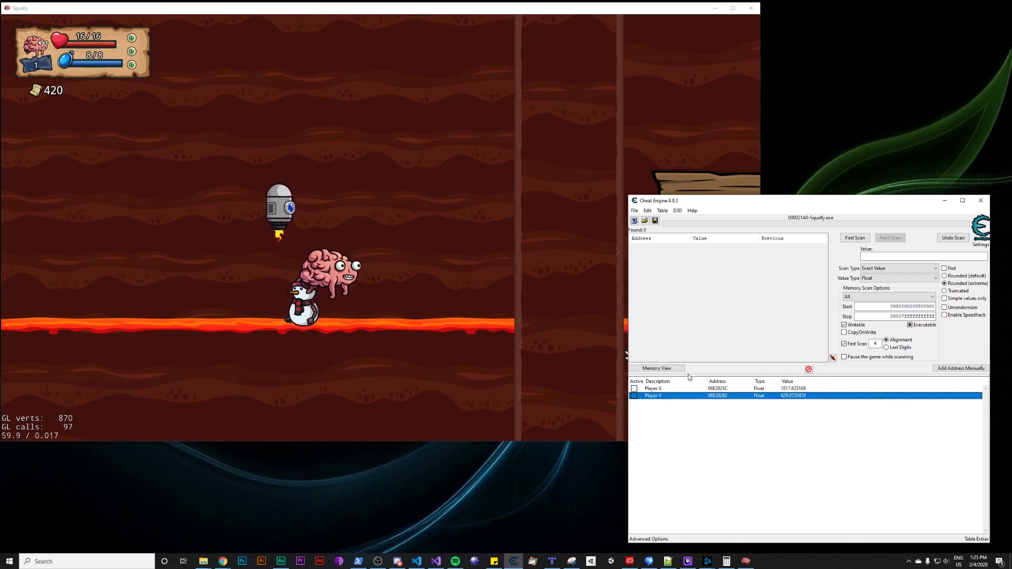
# Edit the Player Y value, check the character in the game, and open the Player Y value for editing again.
pyautogui.doubleClick(790, 396)
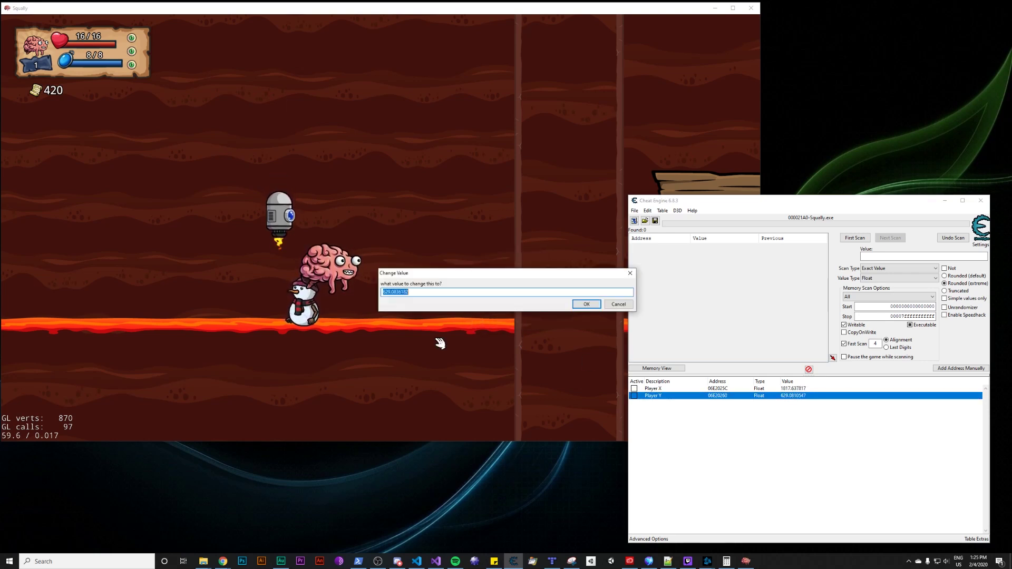
pyautogui.click(587, 305)
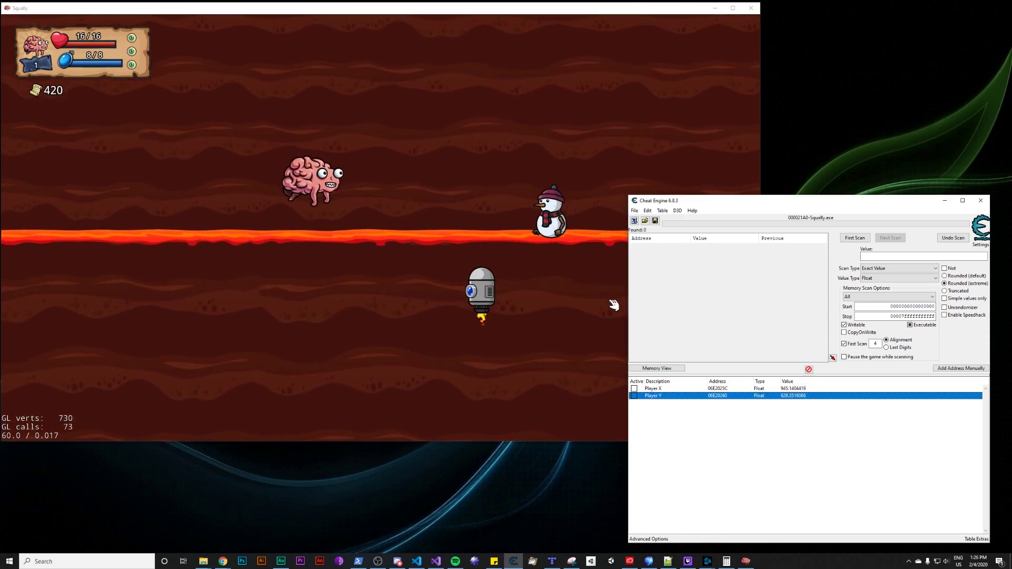
pyautogui.click(614, 229)
pyautogui.doubleClick(792, 396)
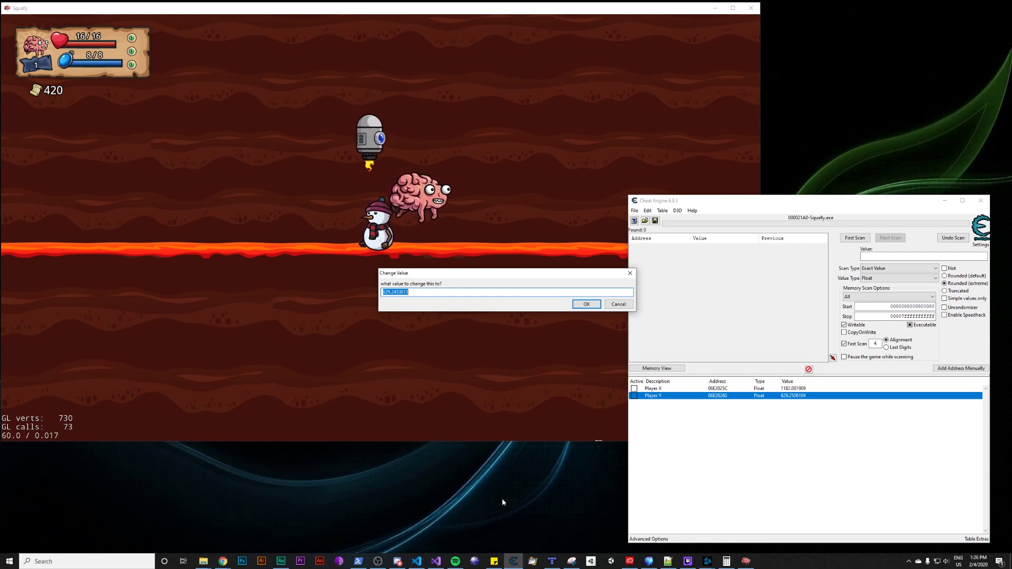
# Switch to Visual Studio Code and open Vec2.h at the Vec2 class definition.
pyautogui.click(416, 561)
pyautogui.hotkey('ctrl', 'p')
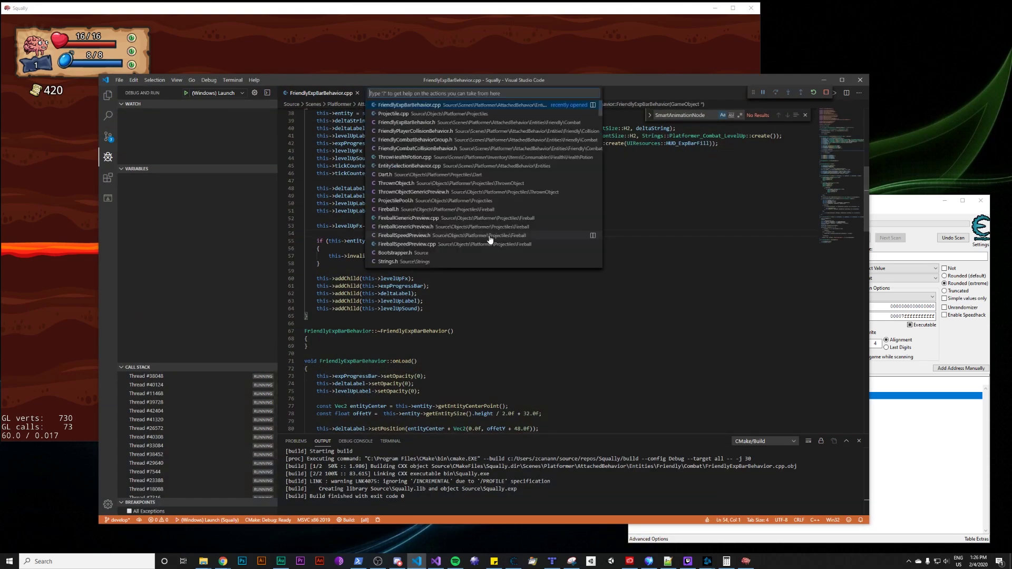
pyautogui.write('Vec2')
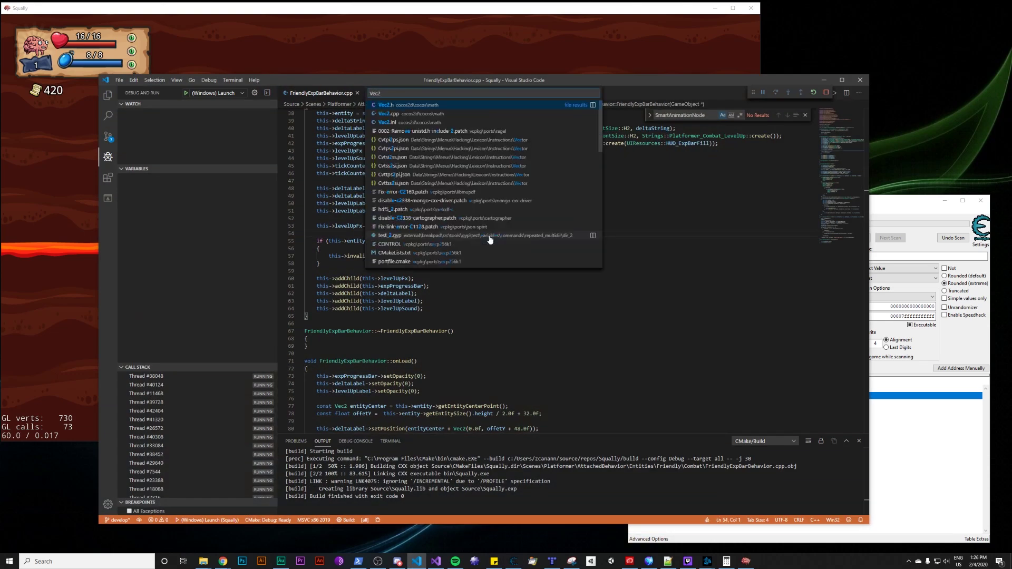
pyautogui.press('Return')
pyautogui.scroll(-16, 506, 246)
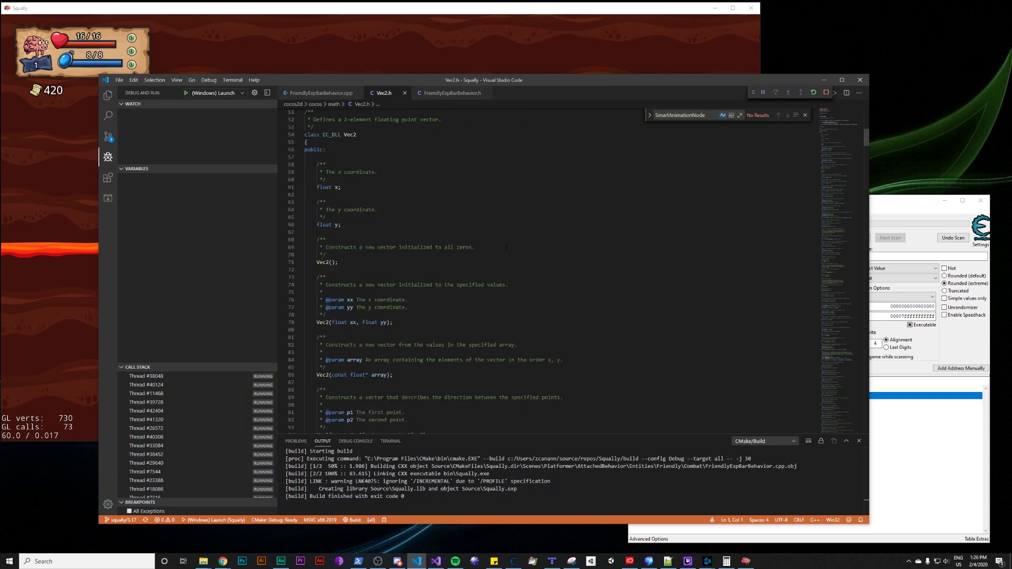
# Highlight the float x and float y member declarations in the Vec2 class to examine their order.
pyautogui.moveTo(355, 227); pyautogui.dragTo(313, 160)
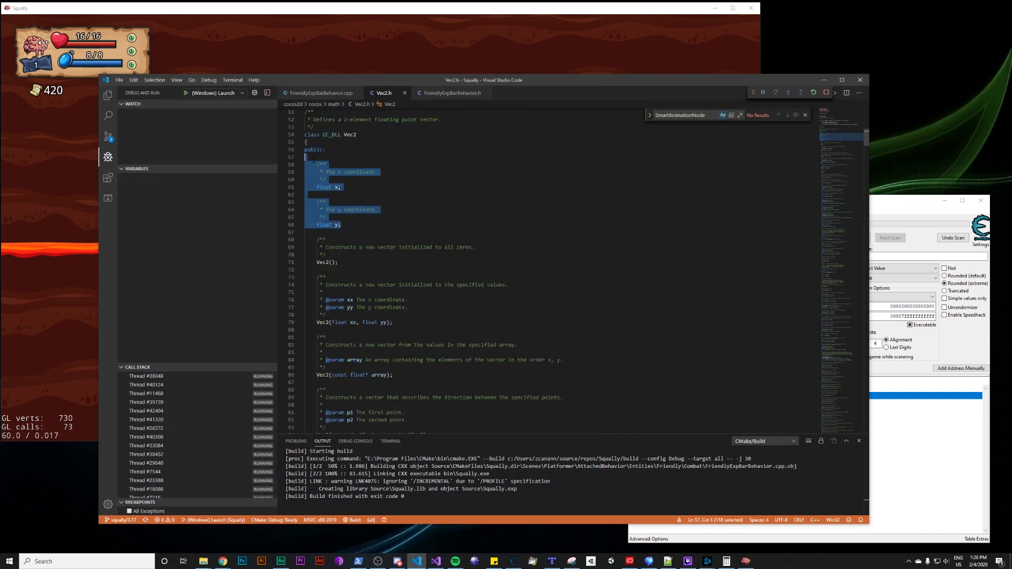
pyautogui.click(482, 178)
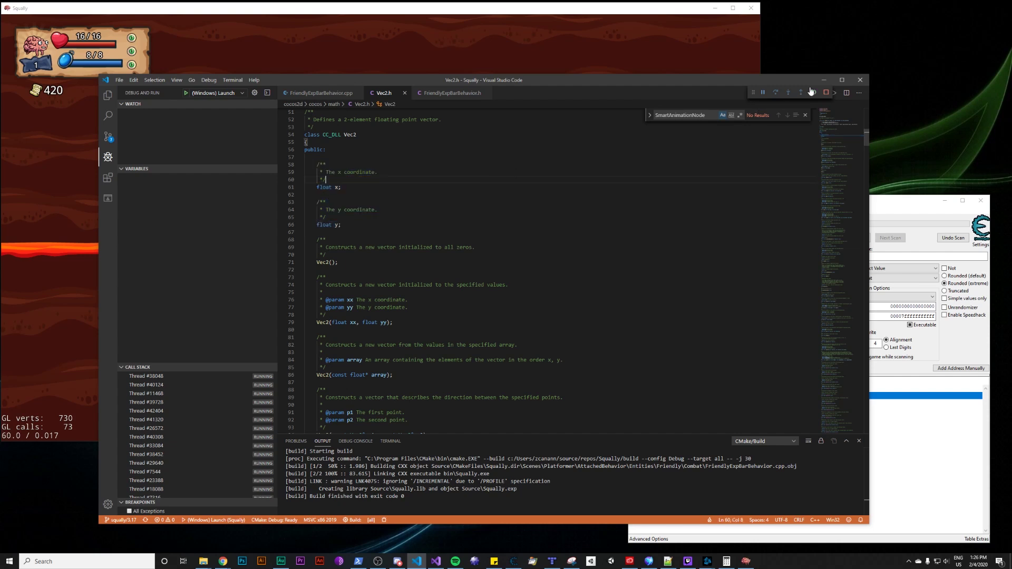
pyautogui.moveTo(358, 191); pyautogui.dragTo(319, 187)
pyautogui.moveTo(343, 225); pyautogui.dragTo(316, 225)
pyautogui.click(534, 182)
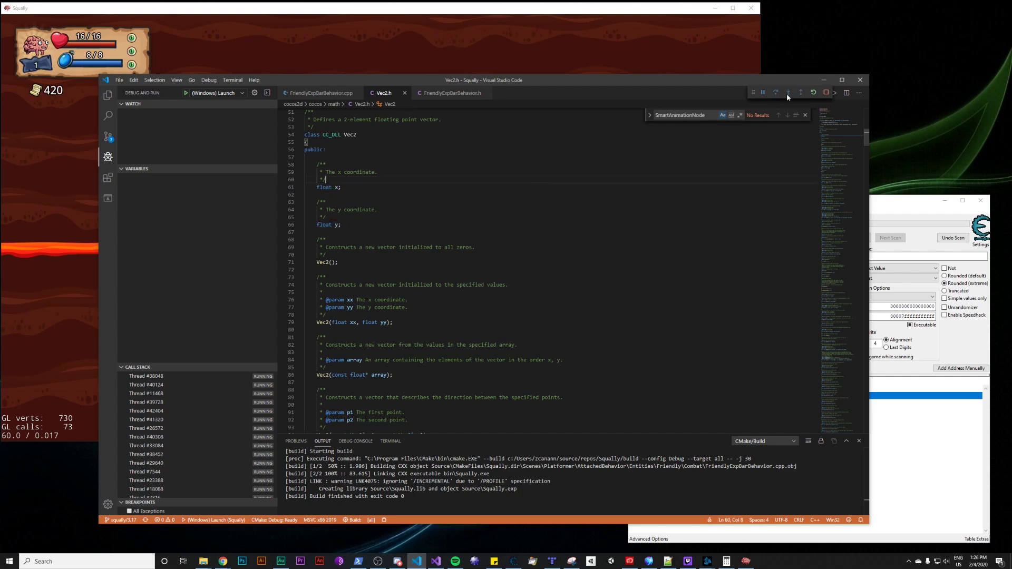
# Minimize the code editor, set the Player Y value to 10000 in Cheat Engine, and return to the game.
pyautogui.click(824, 83)
pyautogui.press('Return')
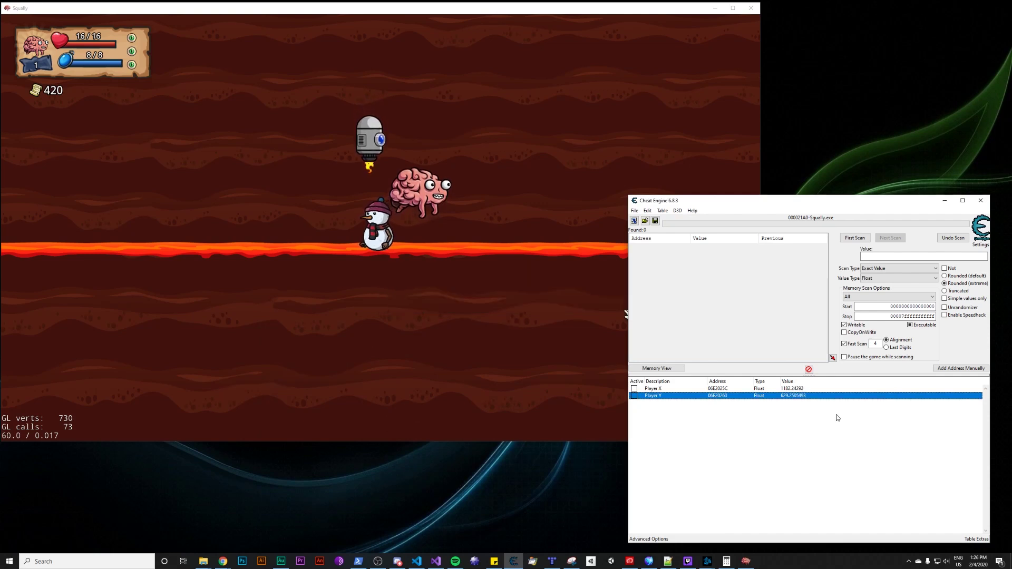
pyautogui.press('Return')
pyautogui.write('10000')
pyautogui.press('Return')
pyautogui.click(433, 207)
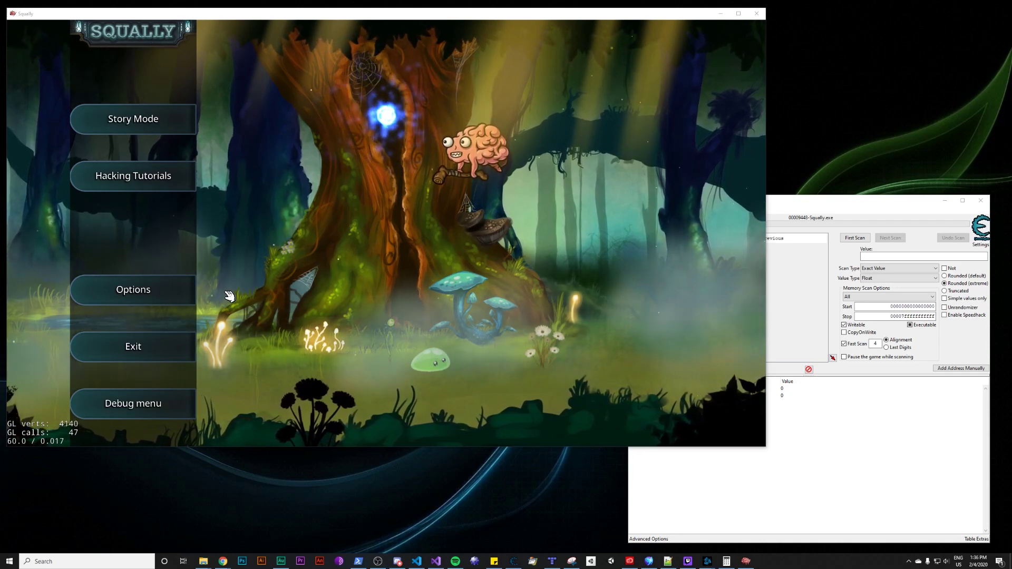
# Open Tutorial IV - Unknown Value Scans Float in the game and reattach Cheat Engine to the Squally process.
pyautogui.click(169, 178)
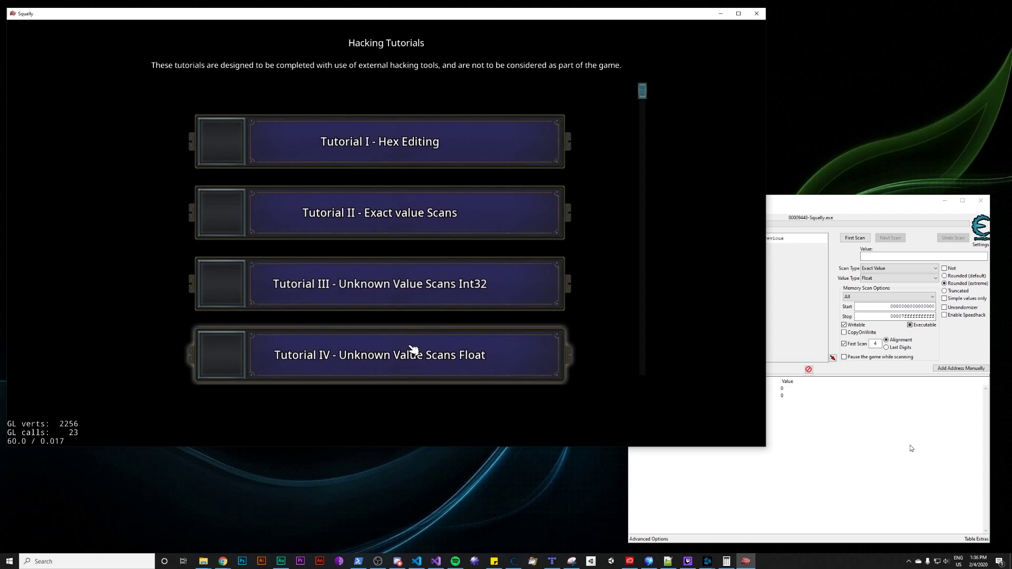
pyautogui.click(414, 350)
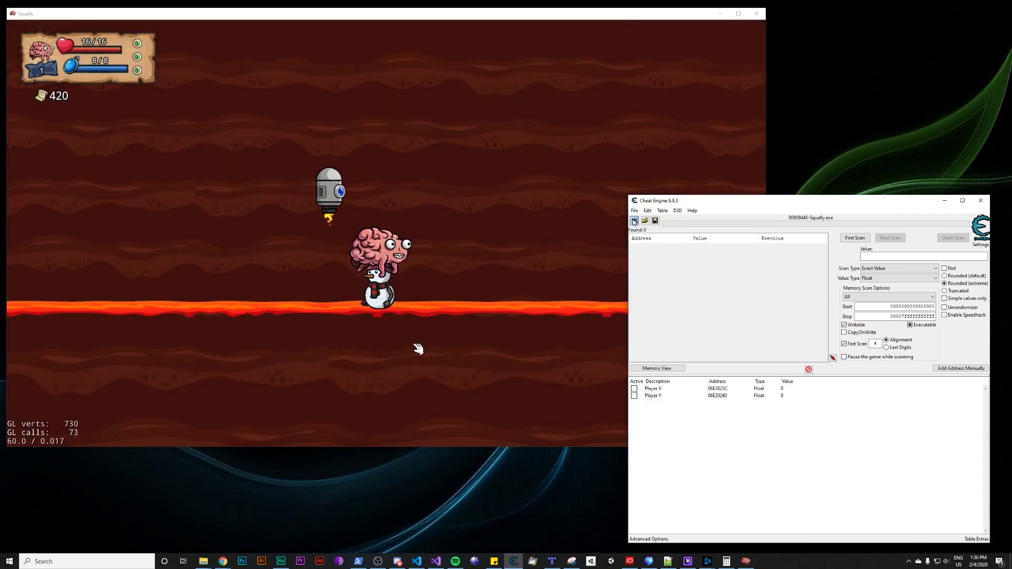
pyautogui.click(634, 220)
pyautogui.doubleClick(481, 322)
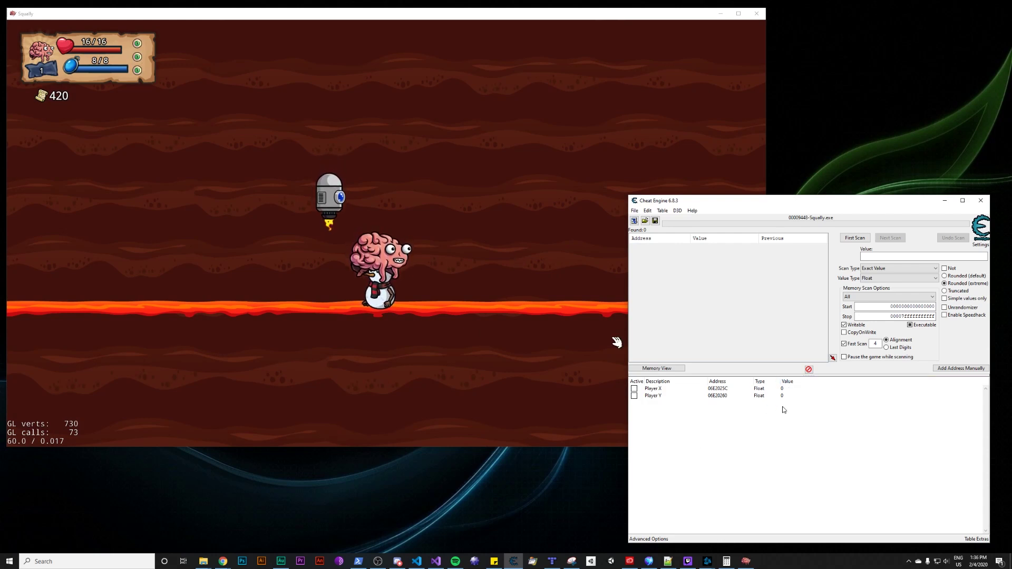
# Move the character right in the game and return to Cheat Engine to check the saved Player X and Y entries.
pyautogui.click(470, 256)
pyautogui.press('Right')
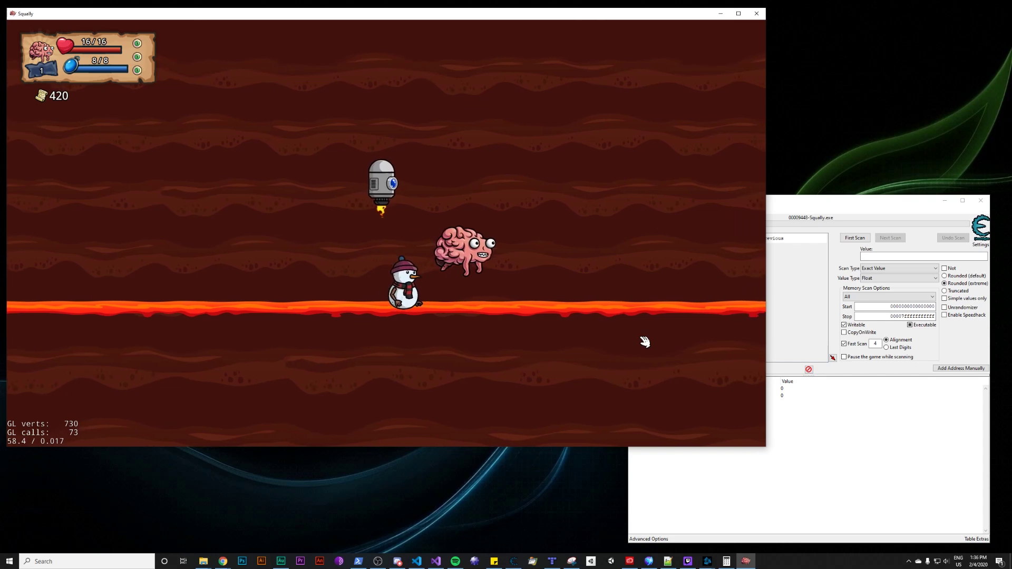
pyautogui.click(823, 425)
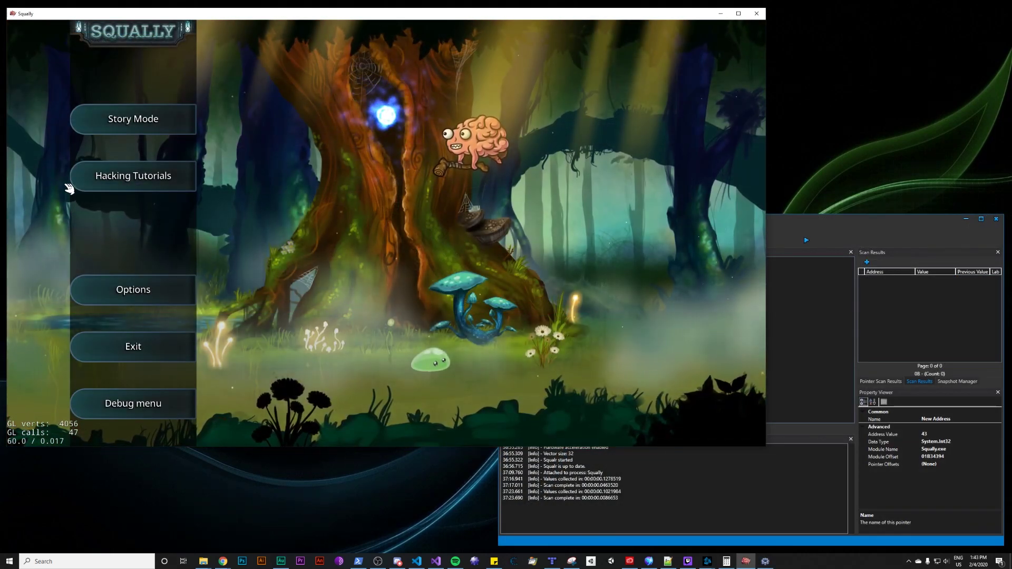
# Open Tutorial III - Unknown Value Scans Int32 and set the saved address's value to 0 in Squalr.
pyautogui.click(100, 183)
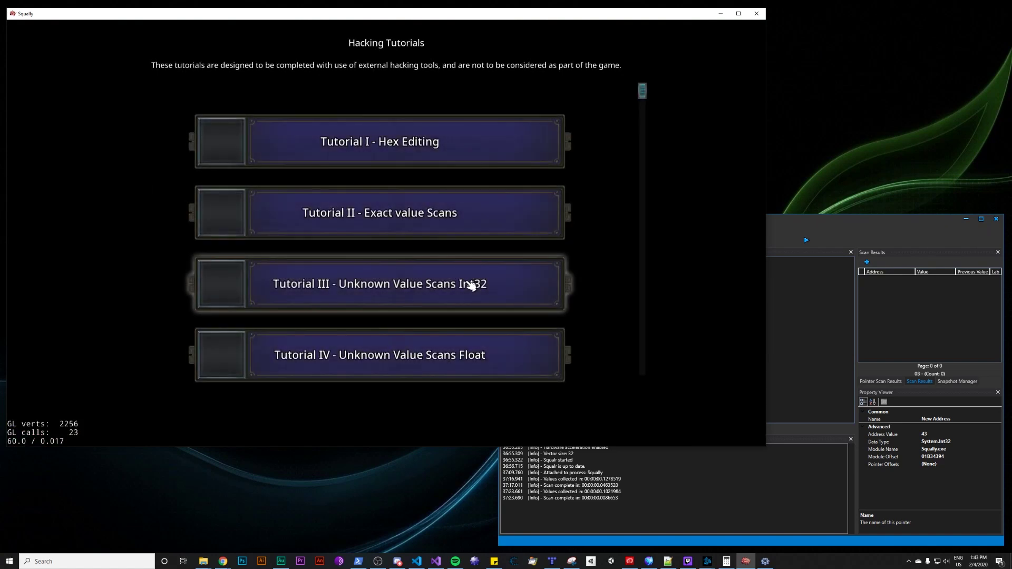
pyautogui.click(830, 220)
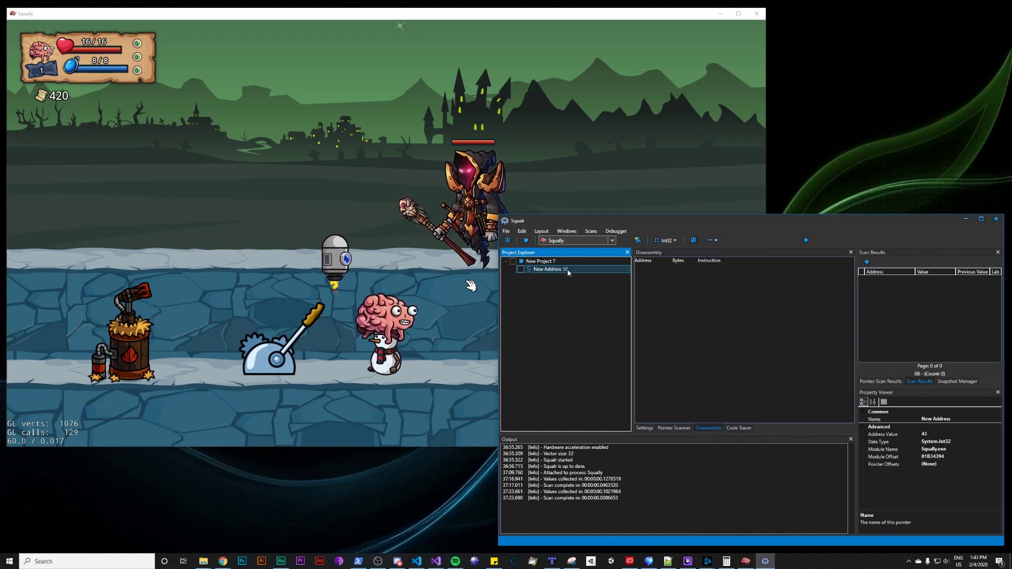
pyautogui.doubleClick(568, 271)
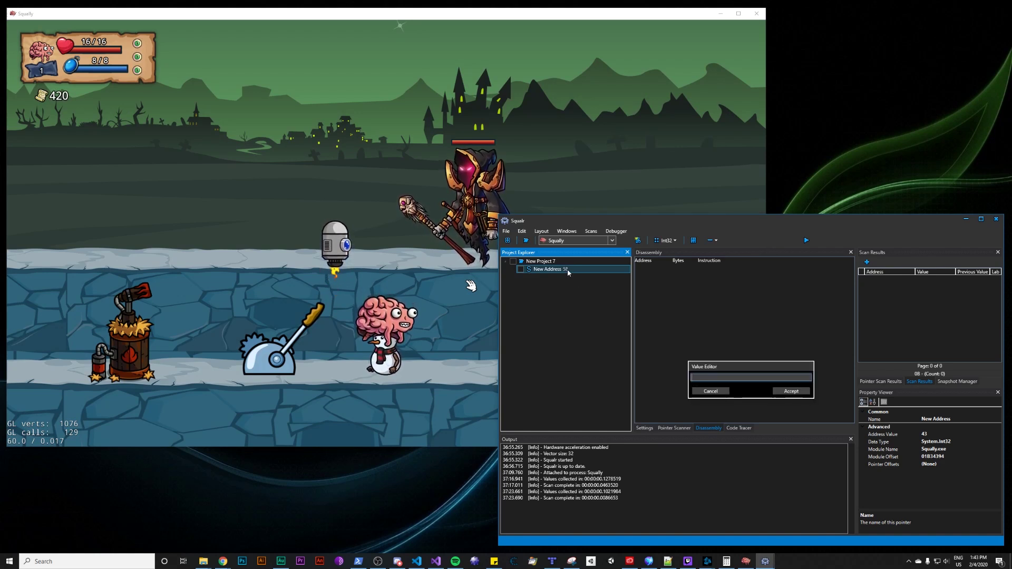
pyautogui.press('Return')
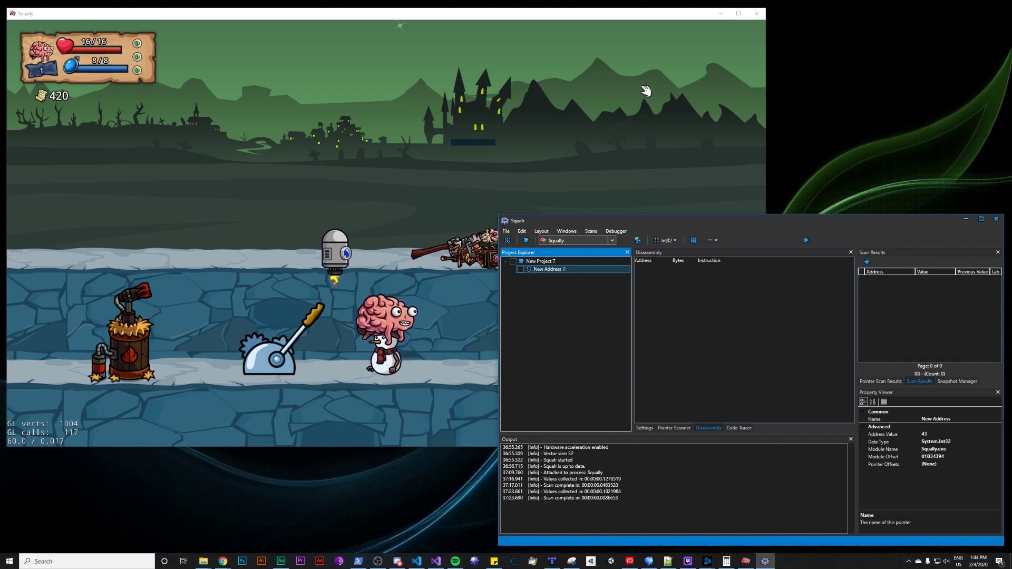